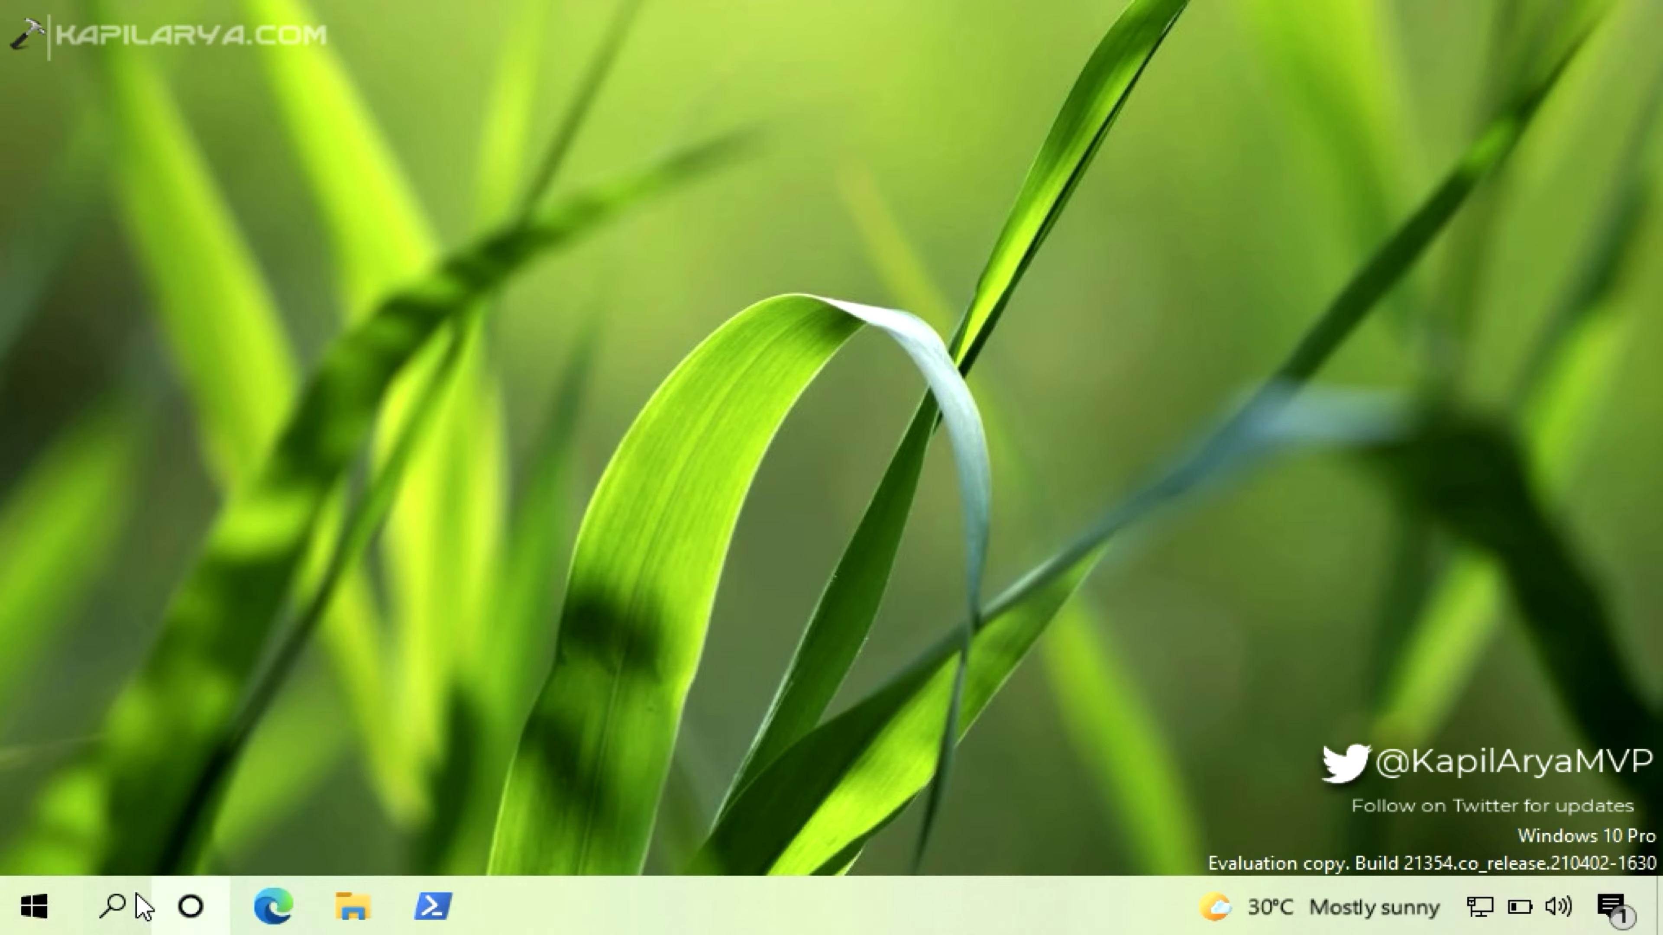
- Search for 'k' in Windows search and scroll through the web results preview
left_click(118, 908)
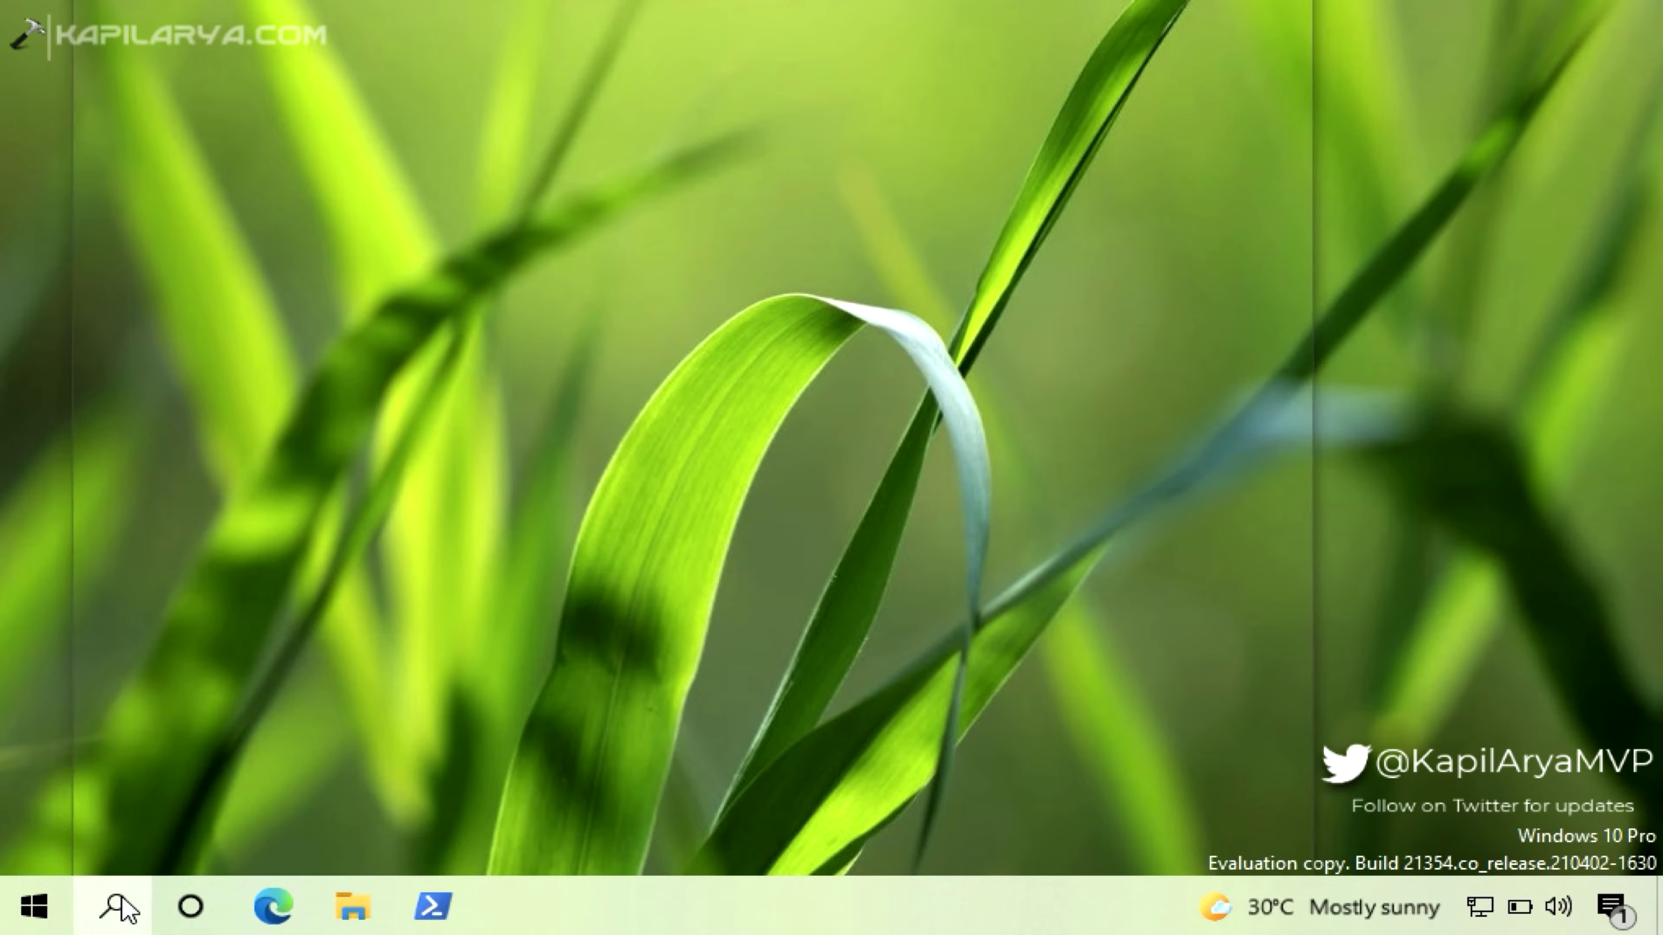
type("kapilarya")
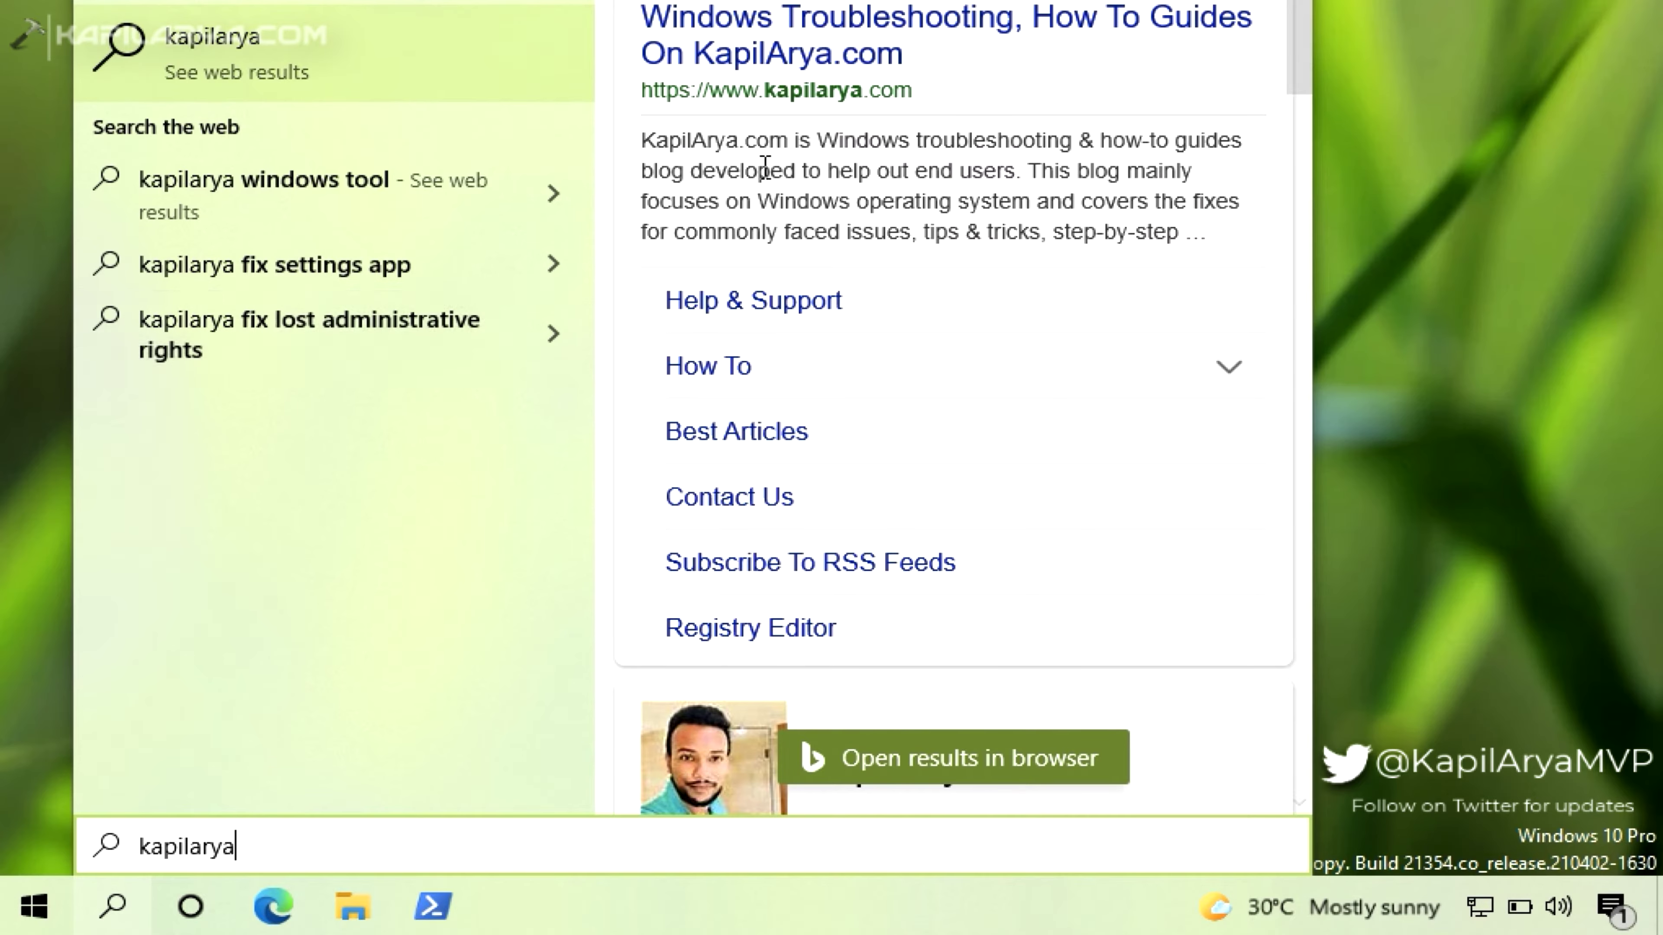
scroll(865, 181, "down", 15)
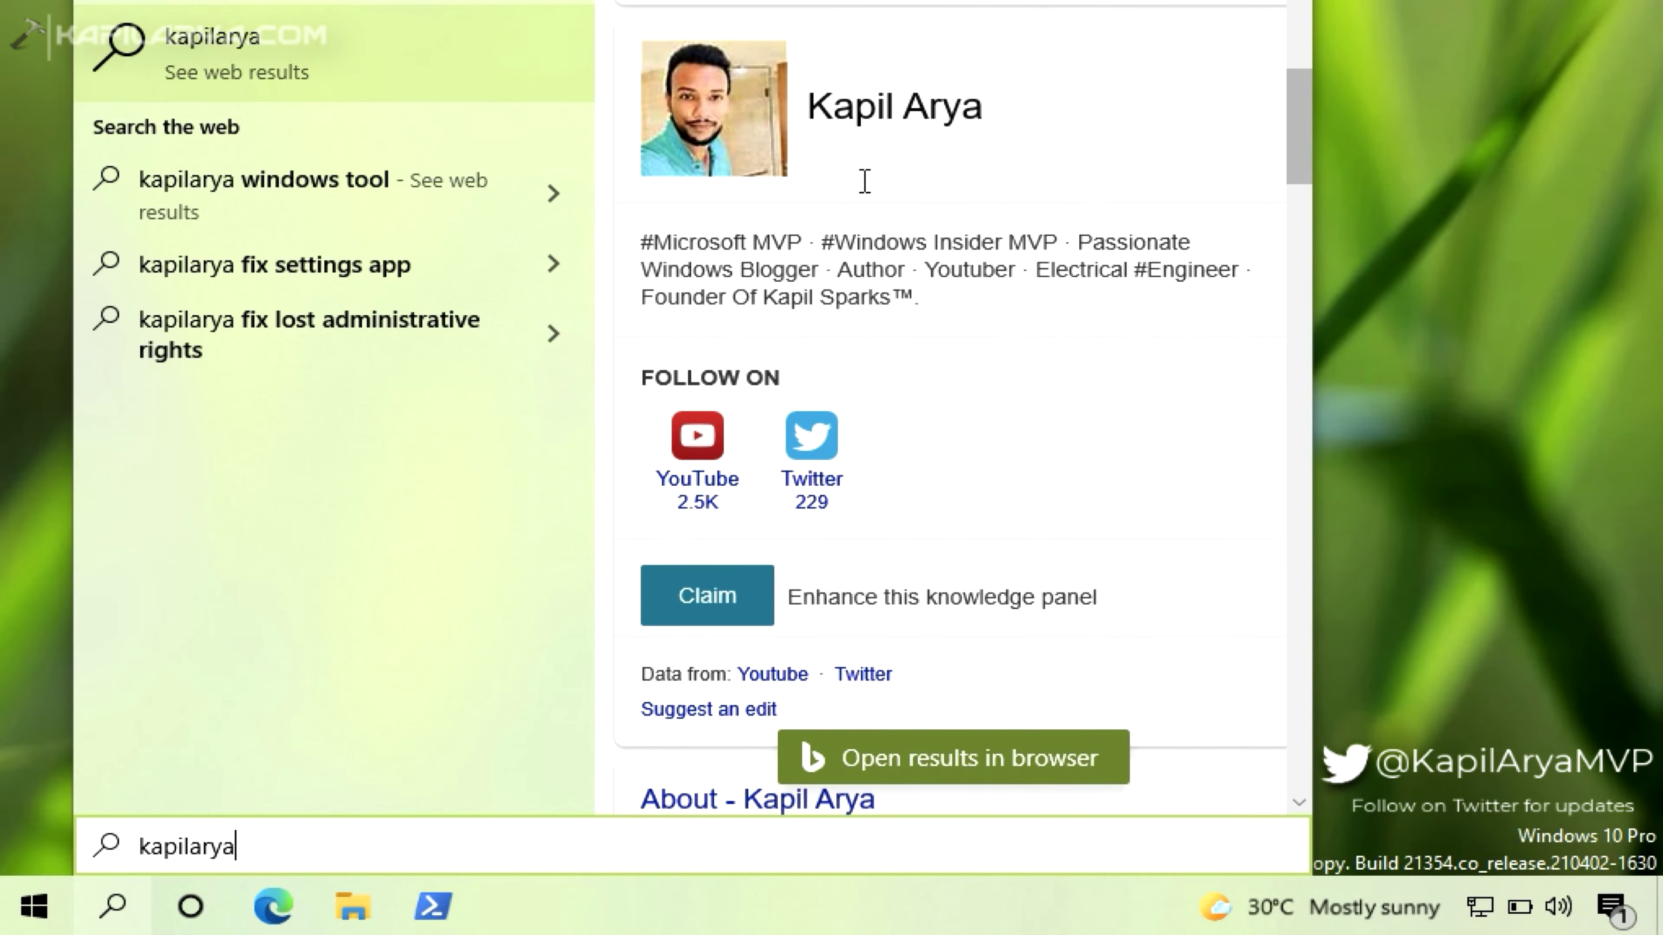
scroll(865, 180, "up", 10)
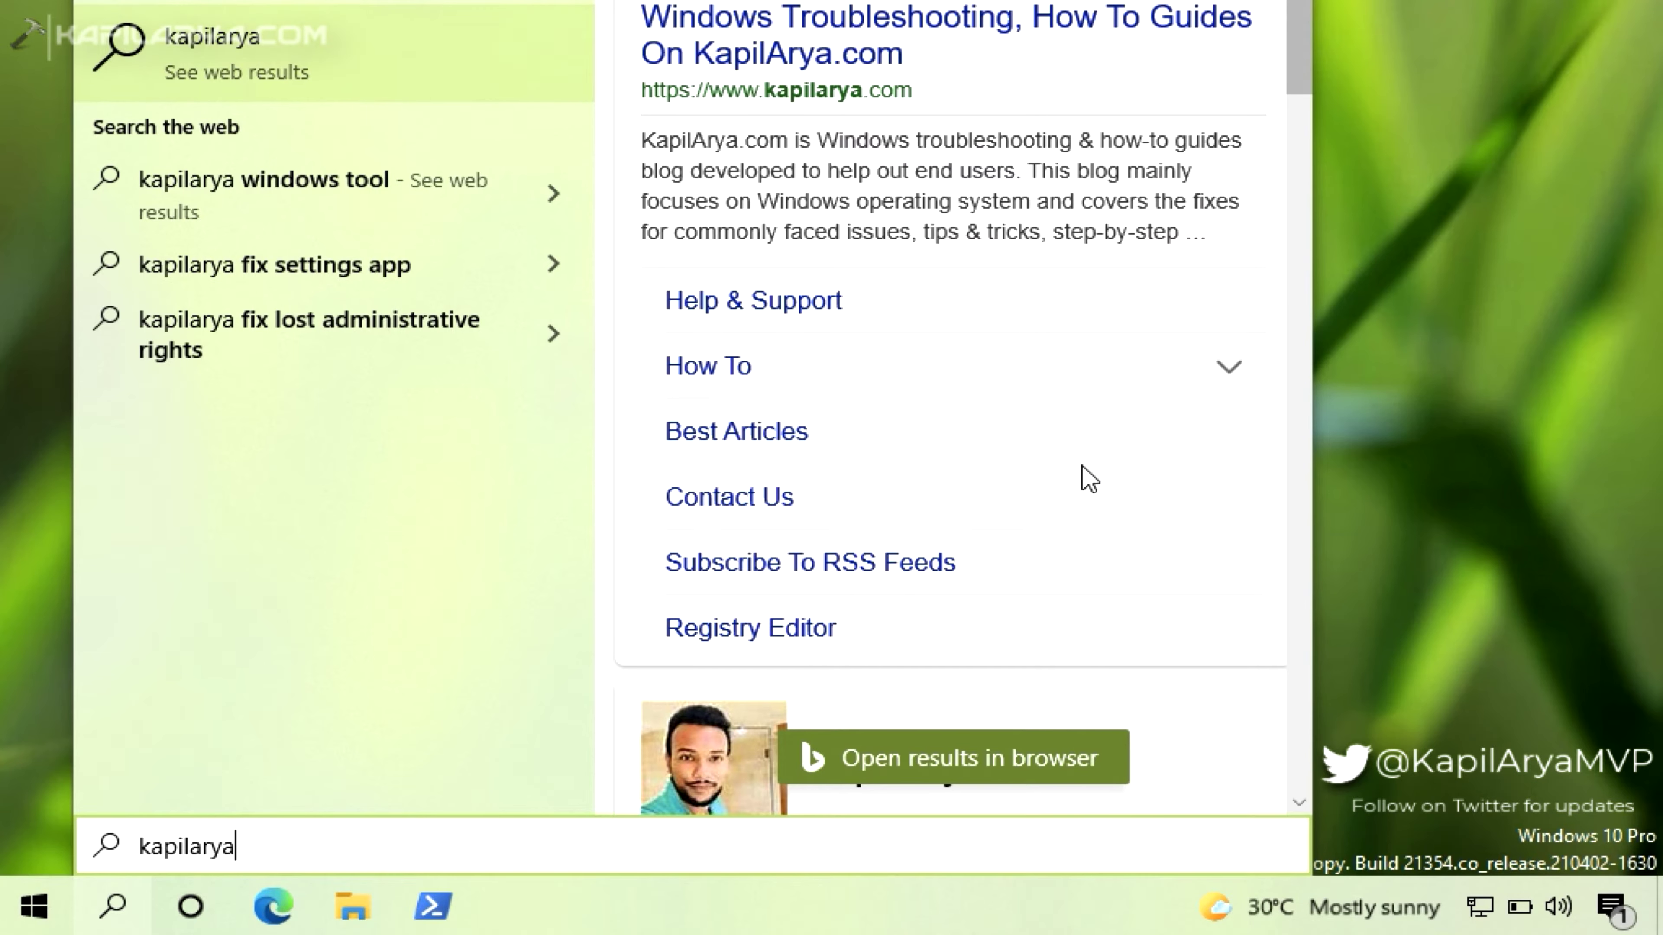
left_click(1310, 449)
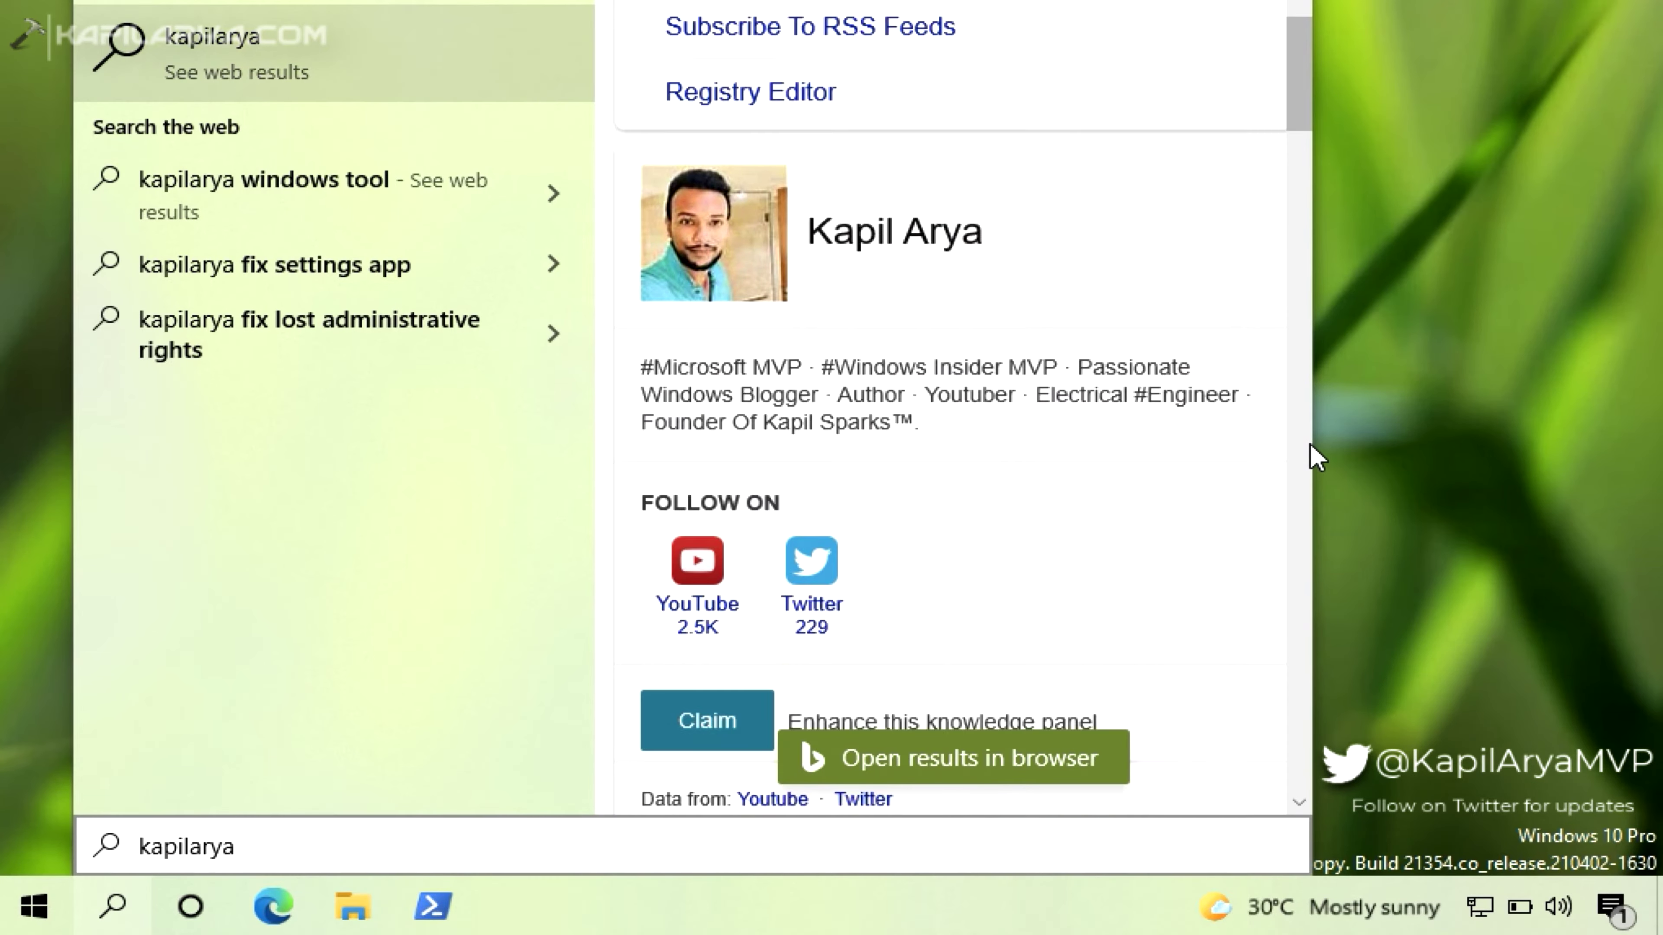
scroll(1306, 432, "down", 3)
left_click(1329, 430)
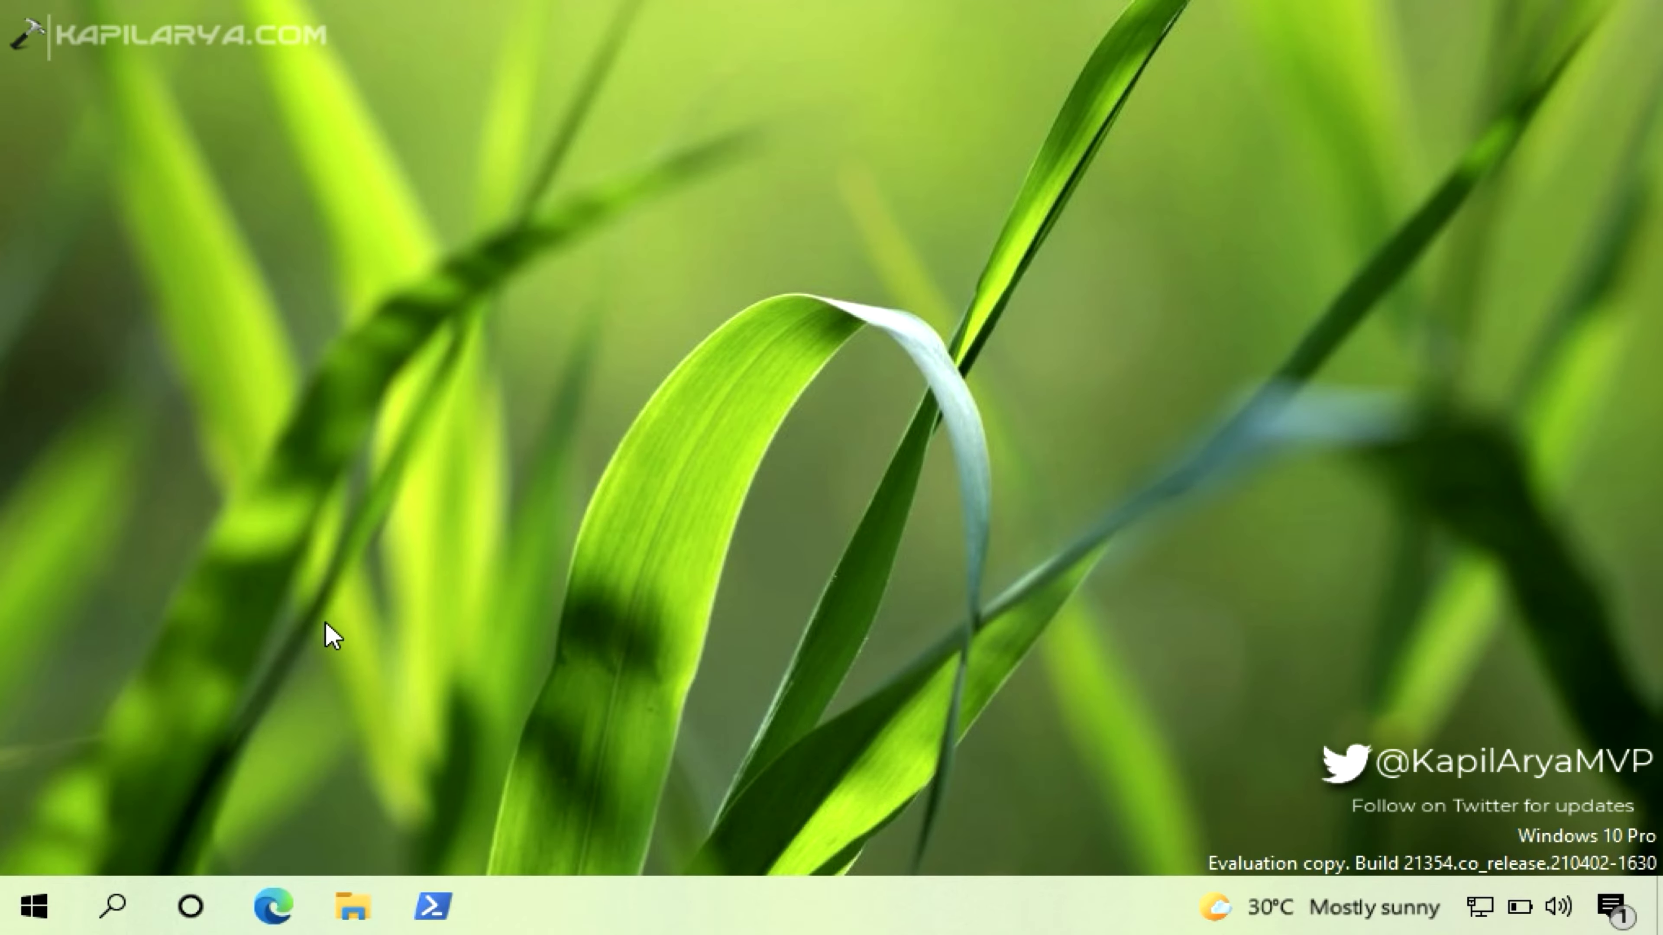
- Run regedit as administrator and go to HKEY_CURRENT_USER\SOFTWARE\Policies\Microsoft\Windows
right_click(50, 892)
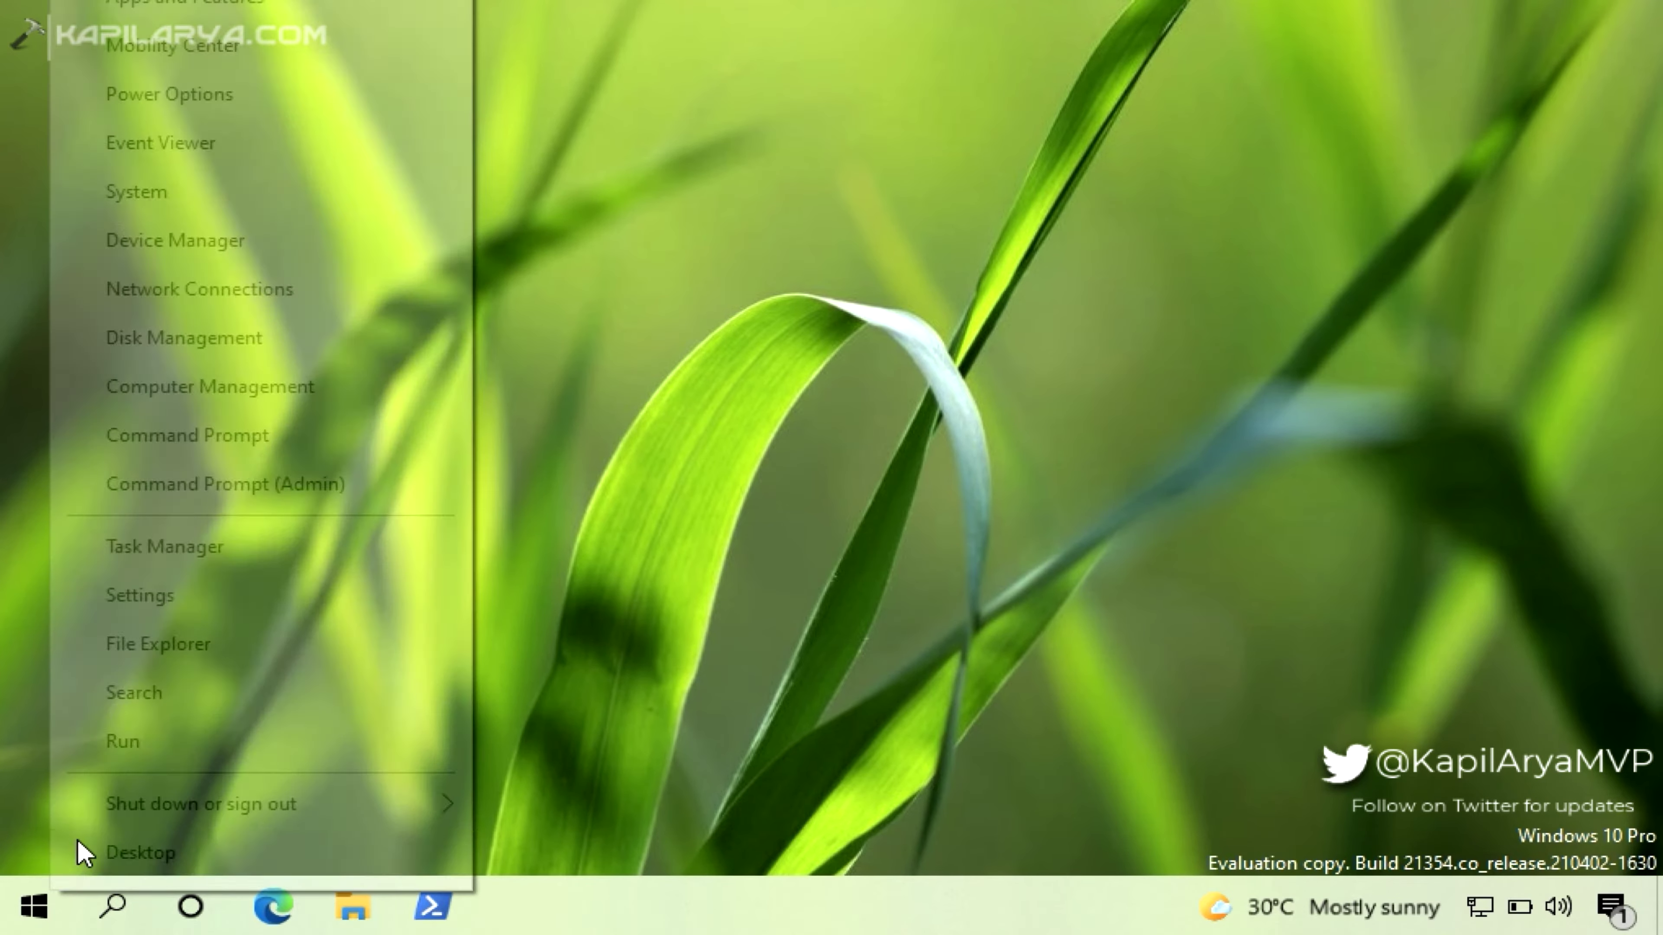
left_click(152, 750)
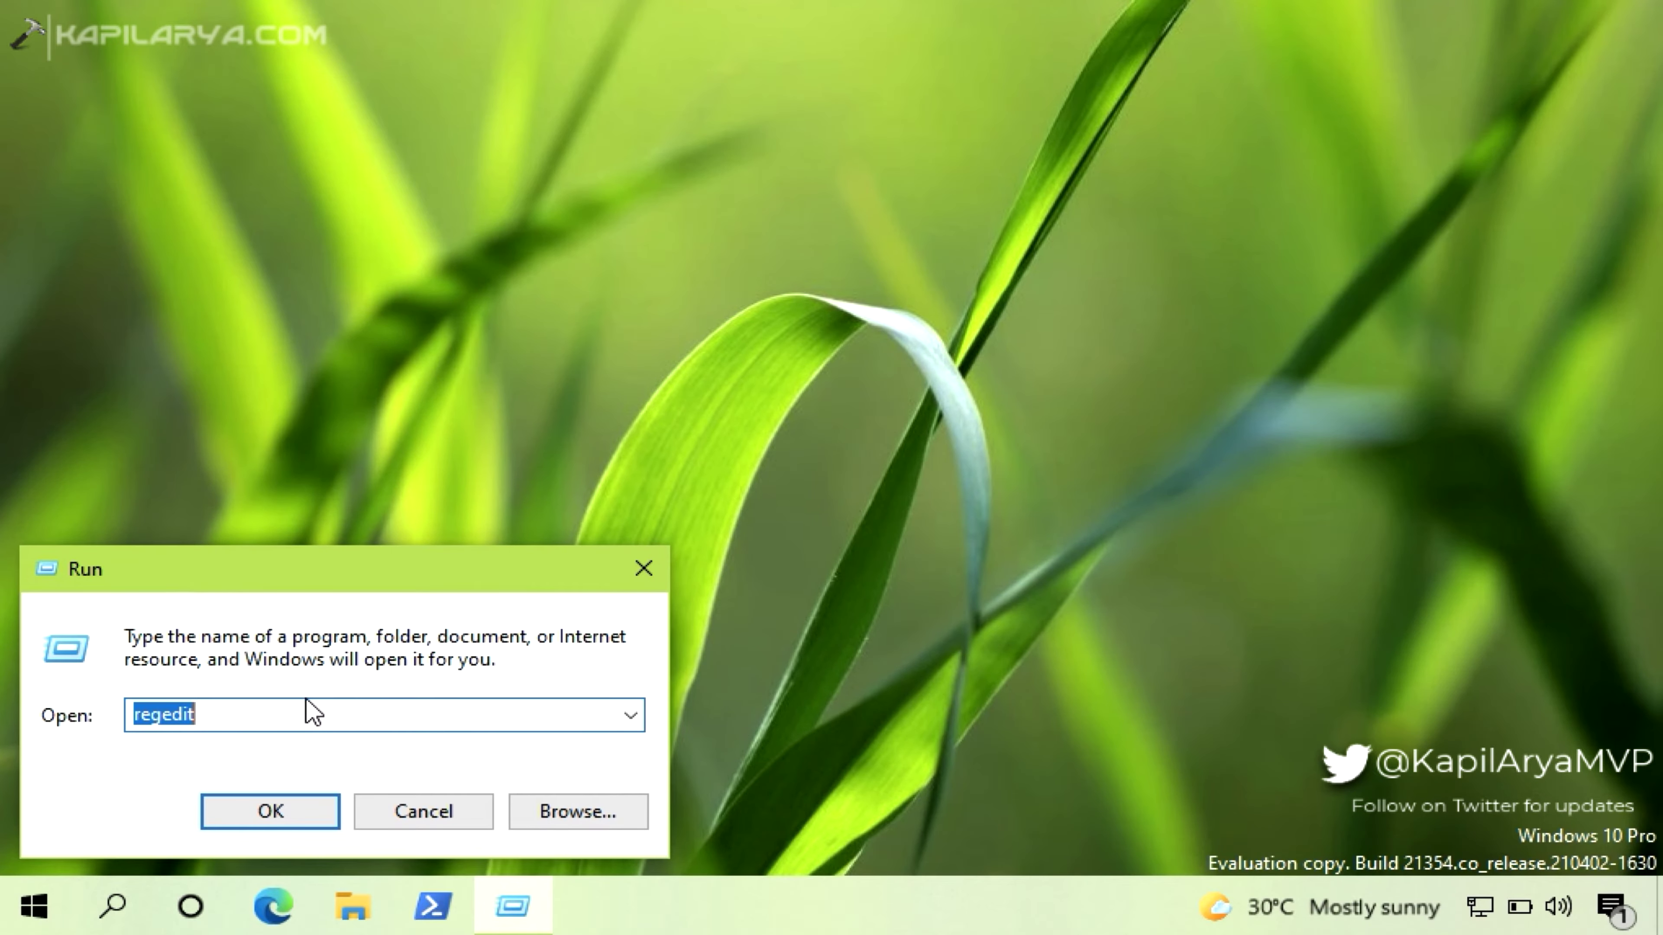
key("Return")
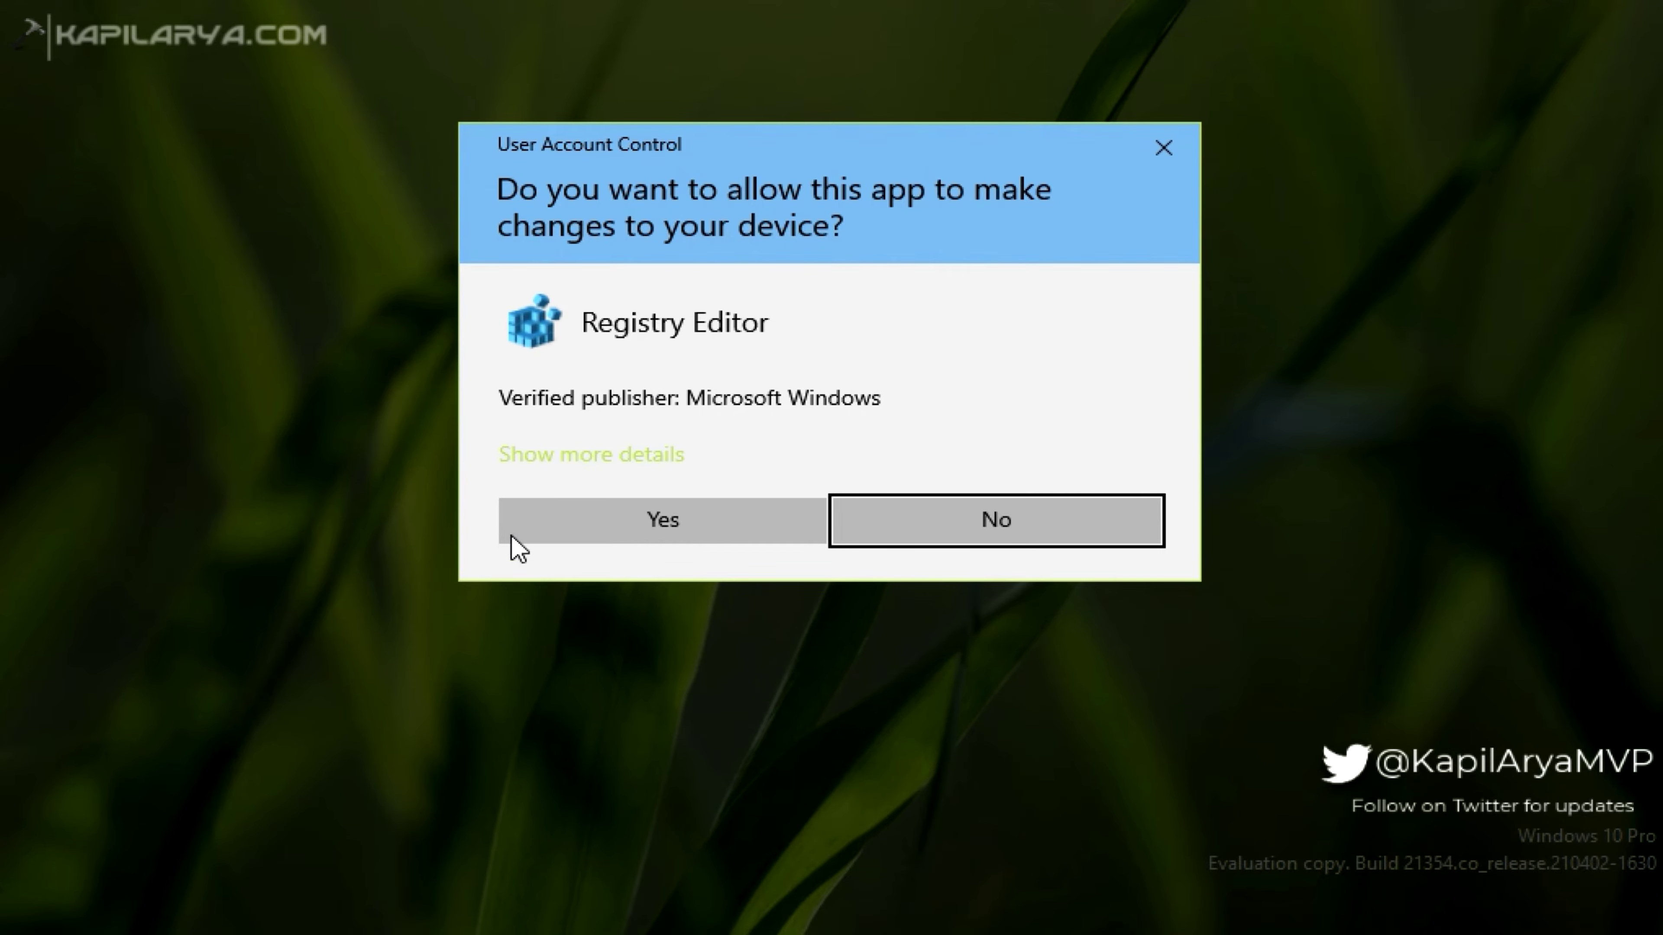
left_click(547, 529)
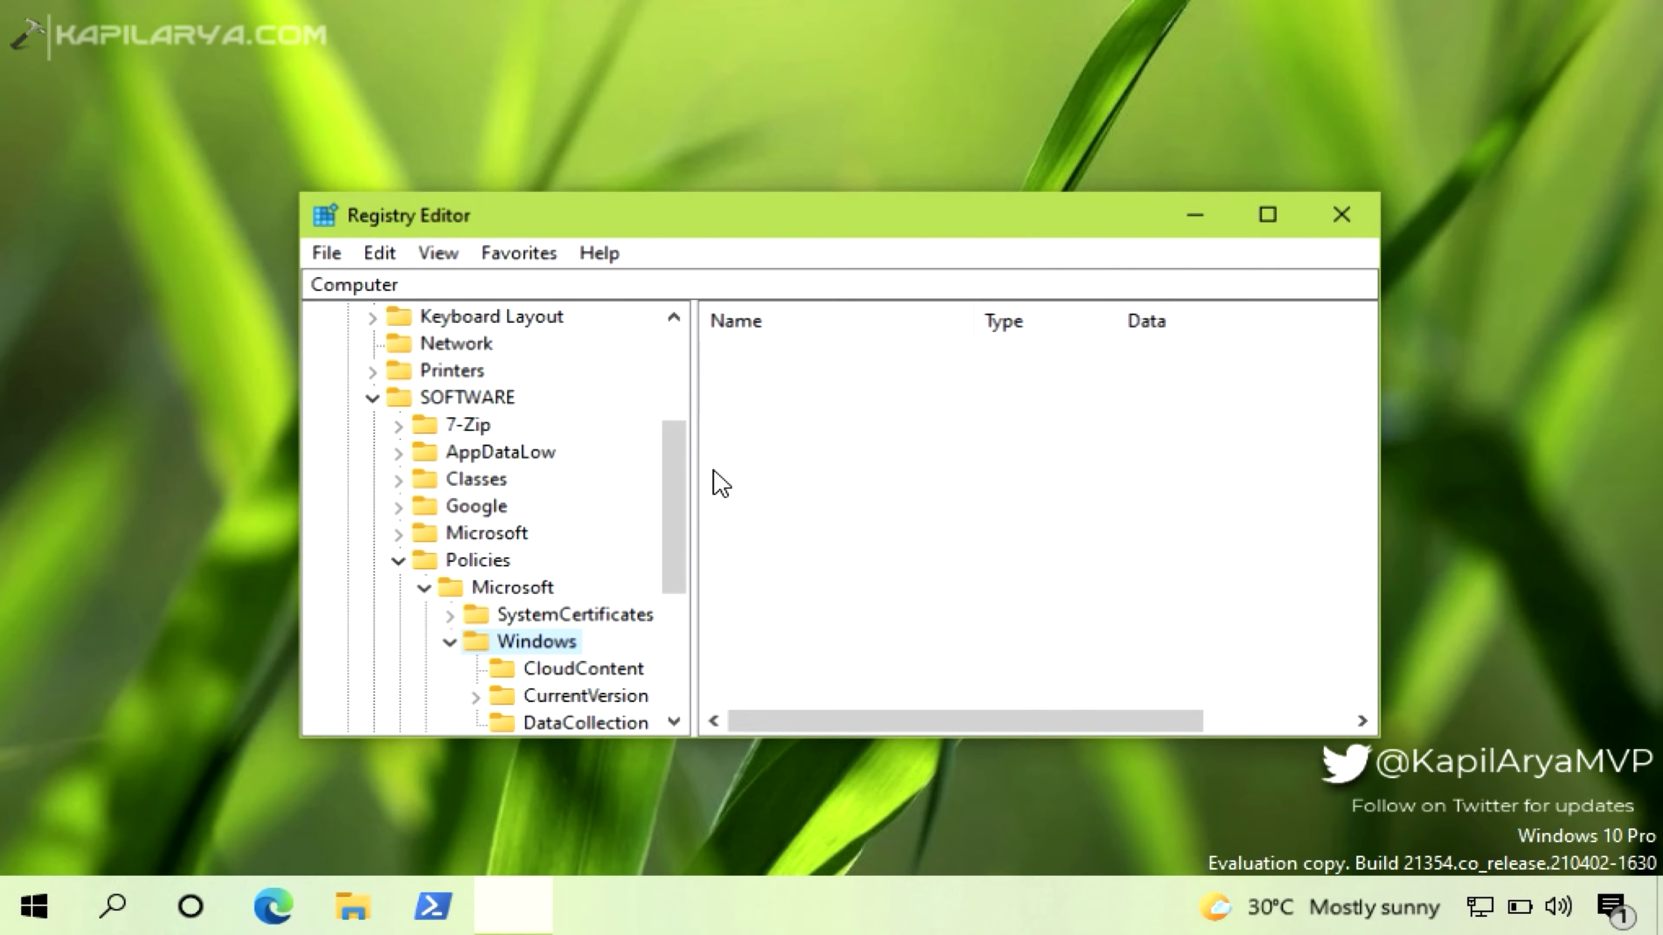
left_click(402, 282)
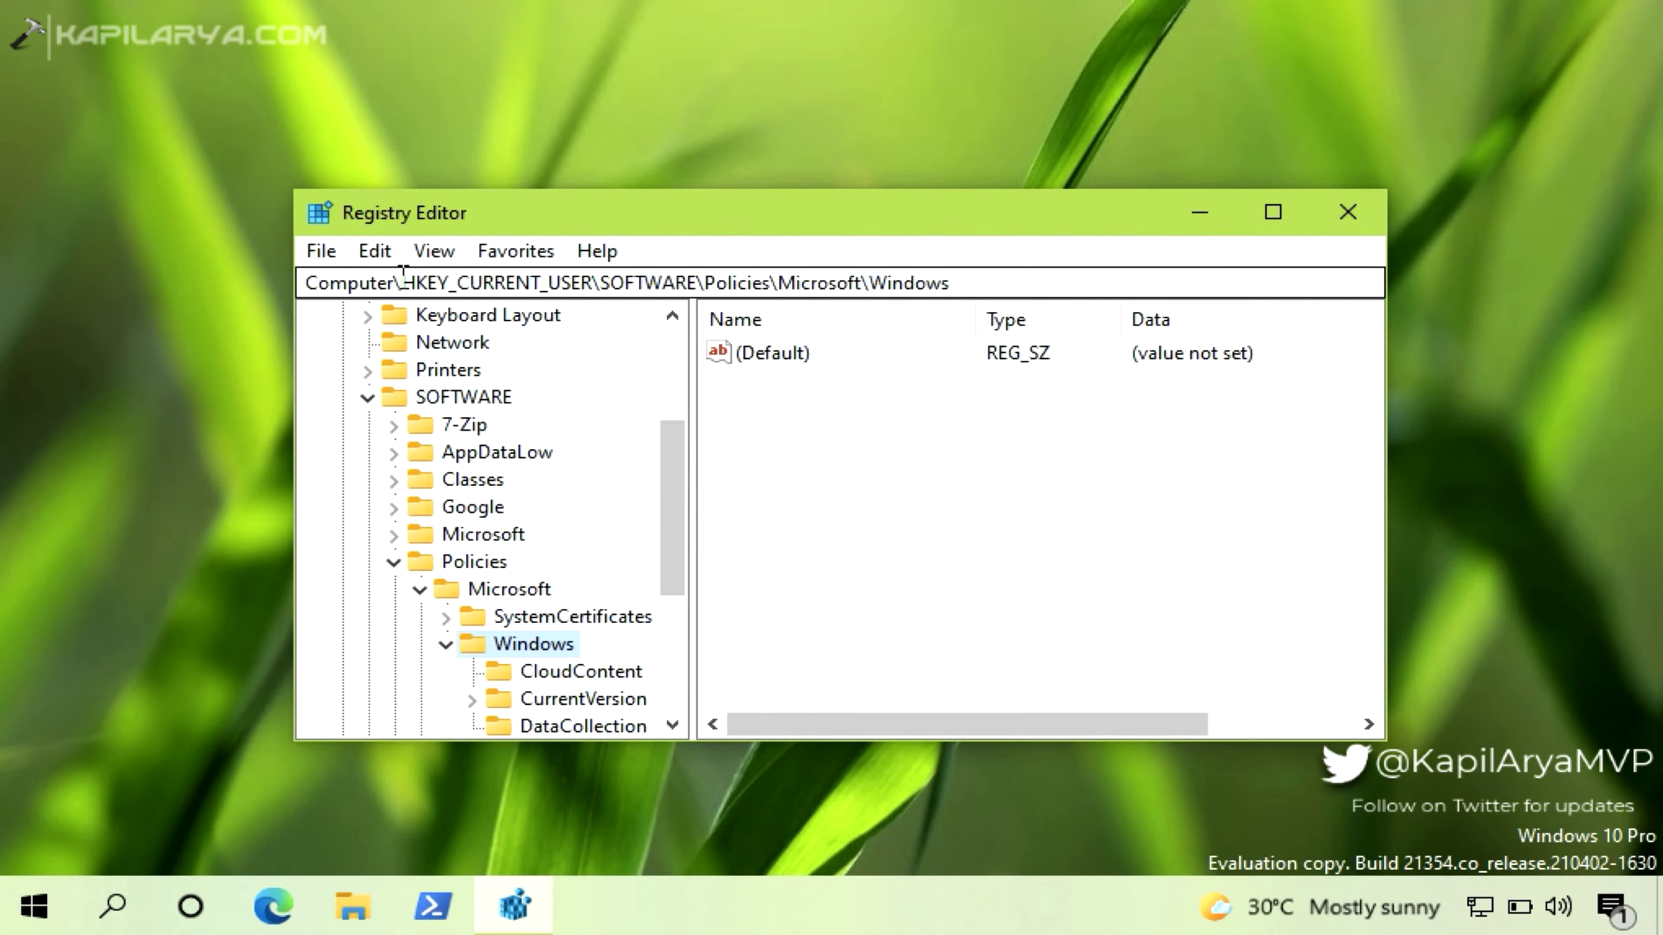
left_click_drag(402, 281, 947, 283)
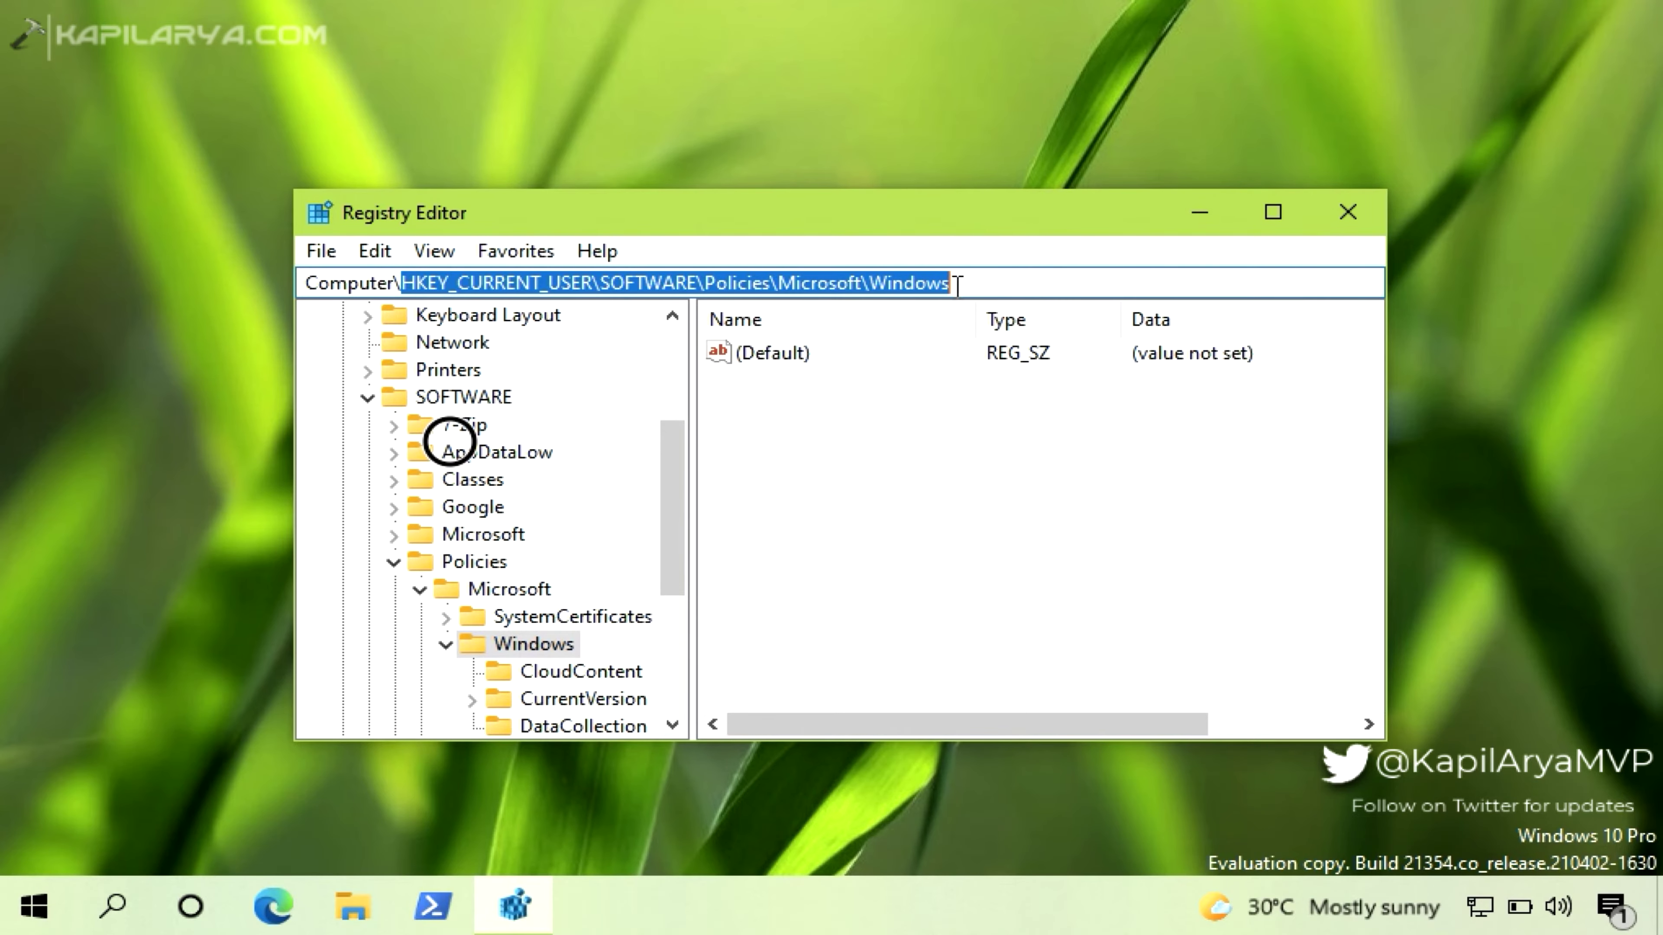
left_click(561, 647)
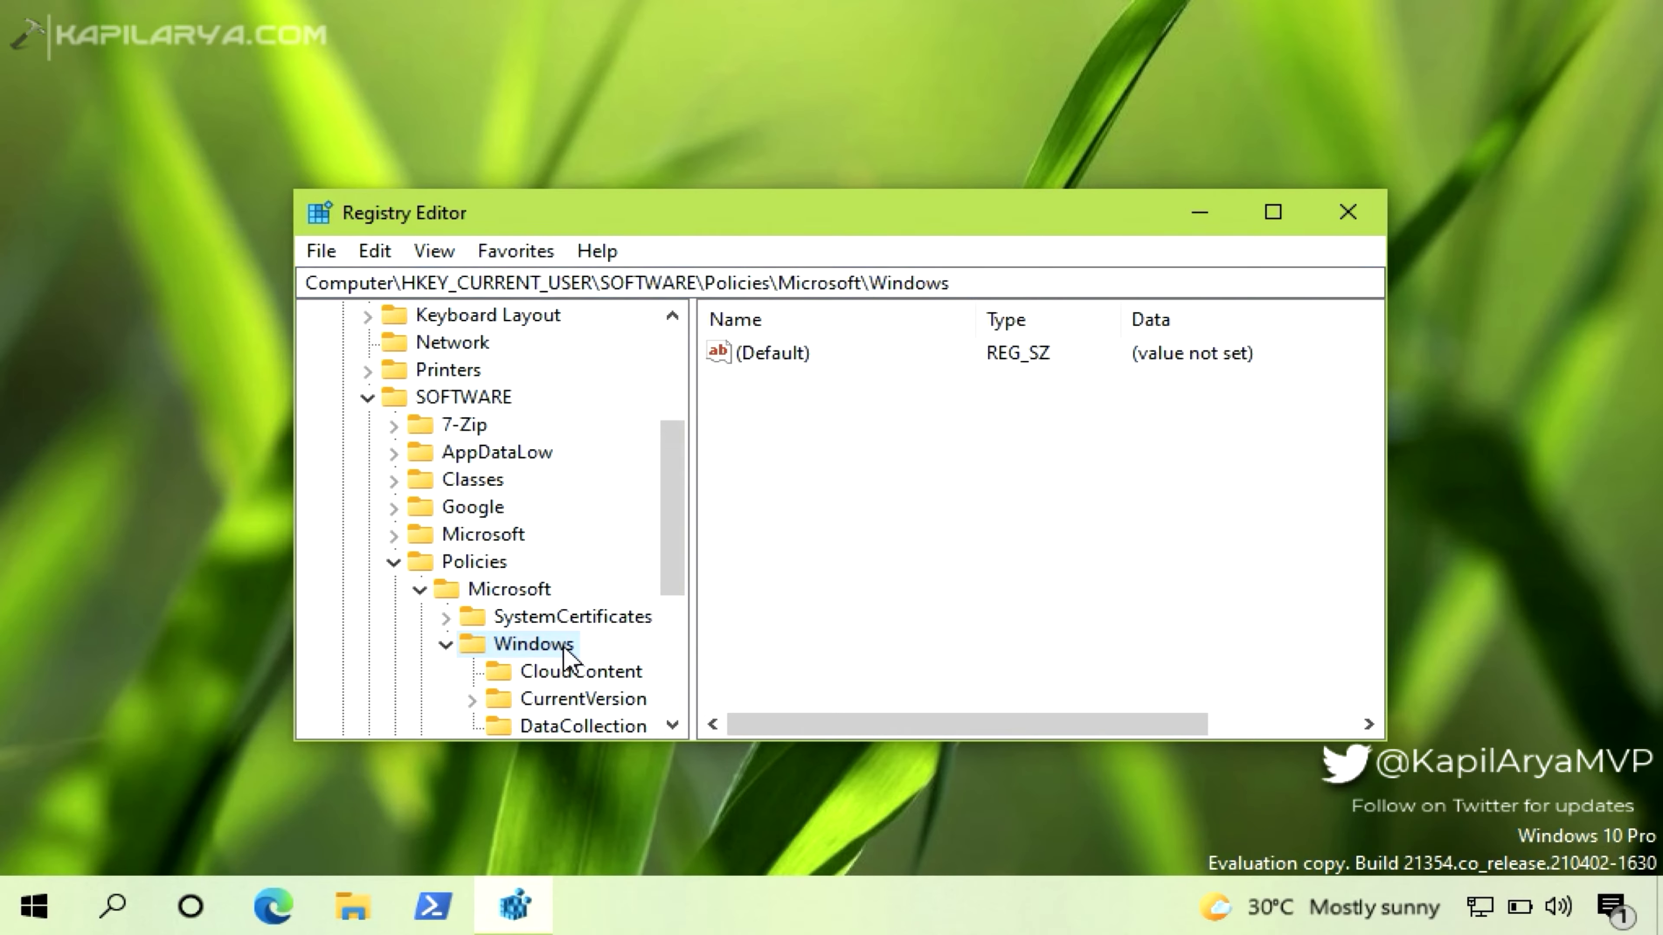
- Add a new key named Explorer beneath the Windows policies key
right_click(568, 648)
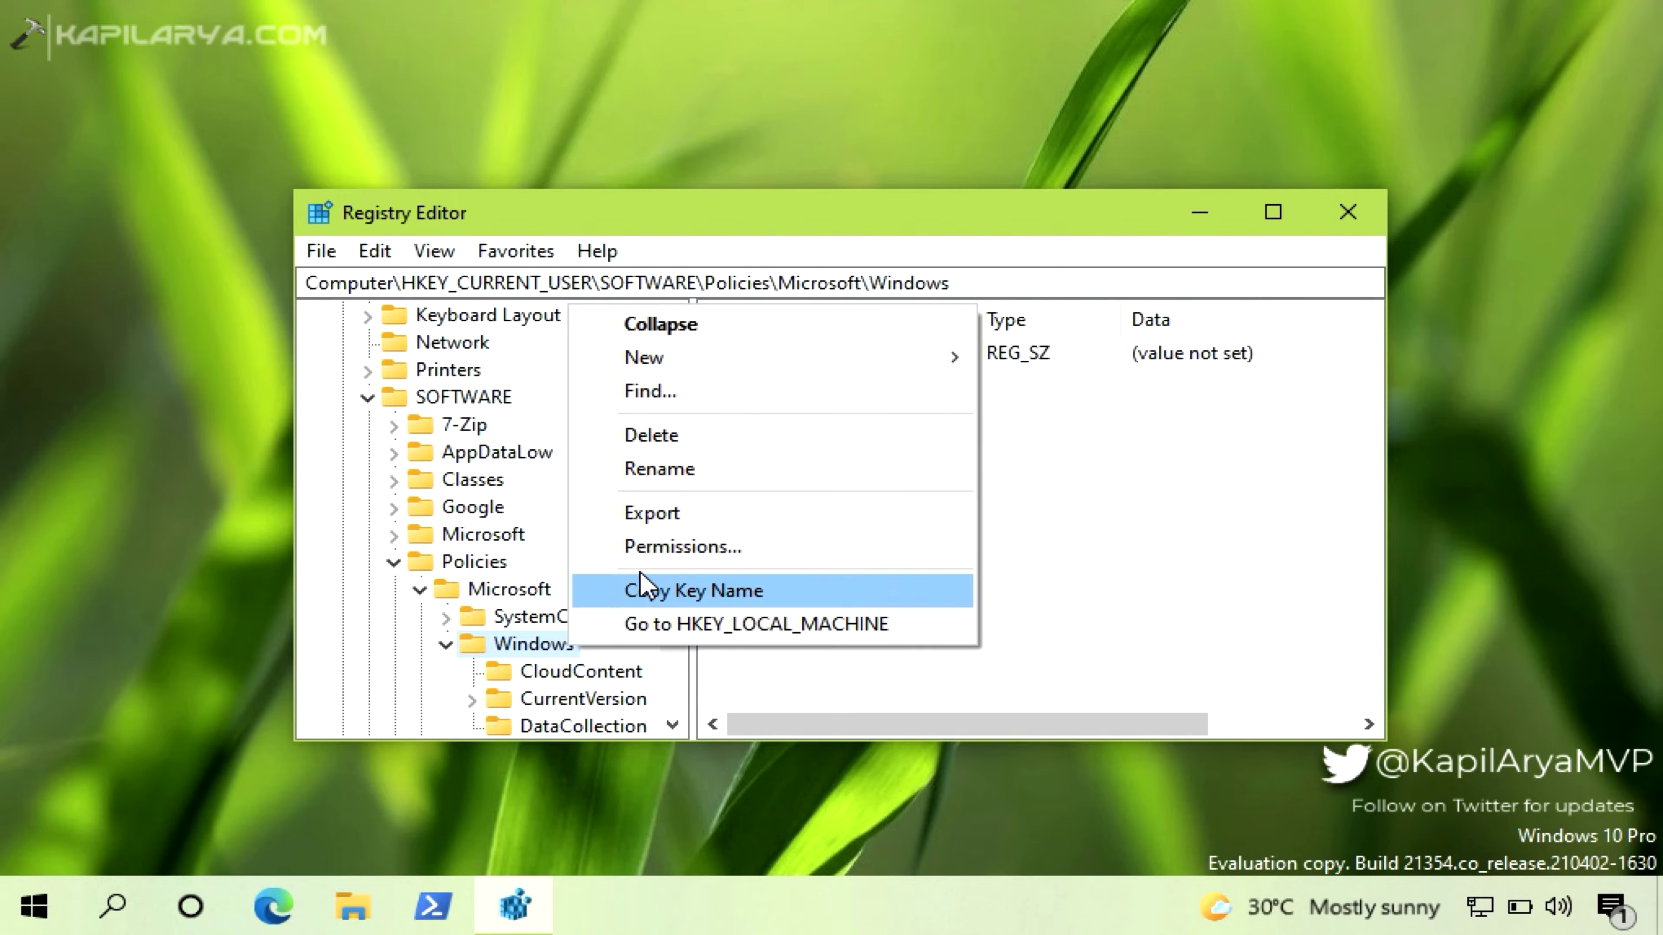
mouse_move(689, 367)
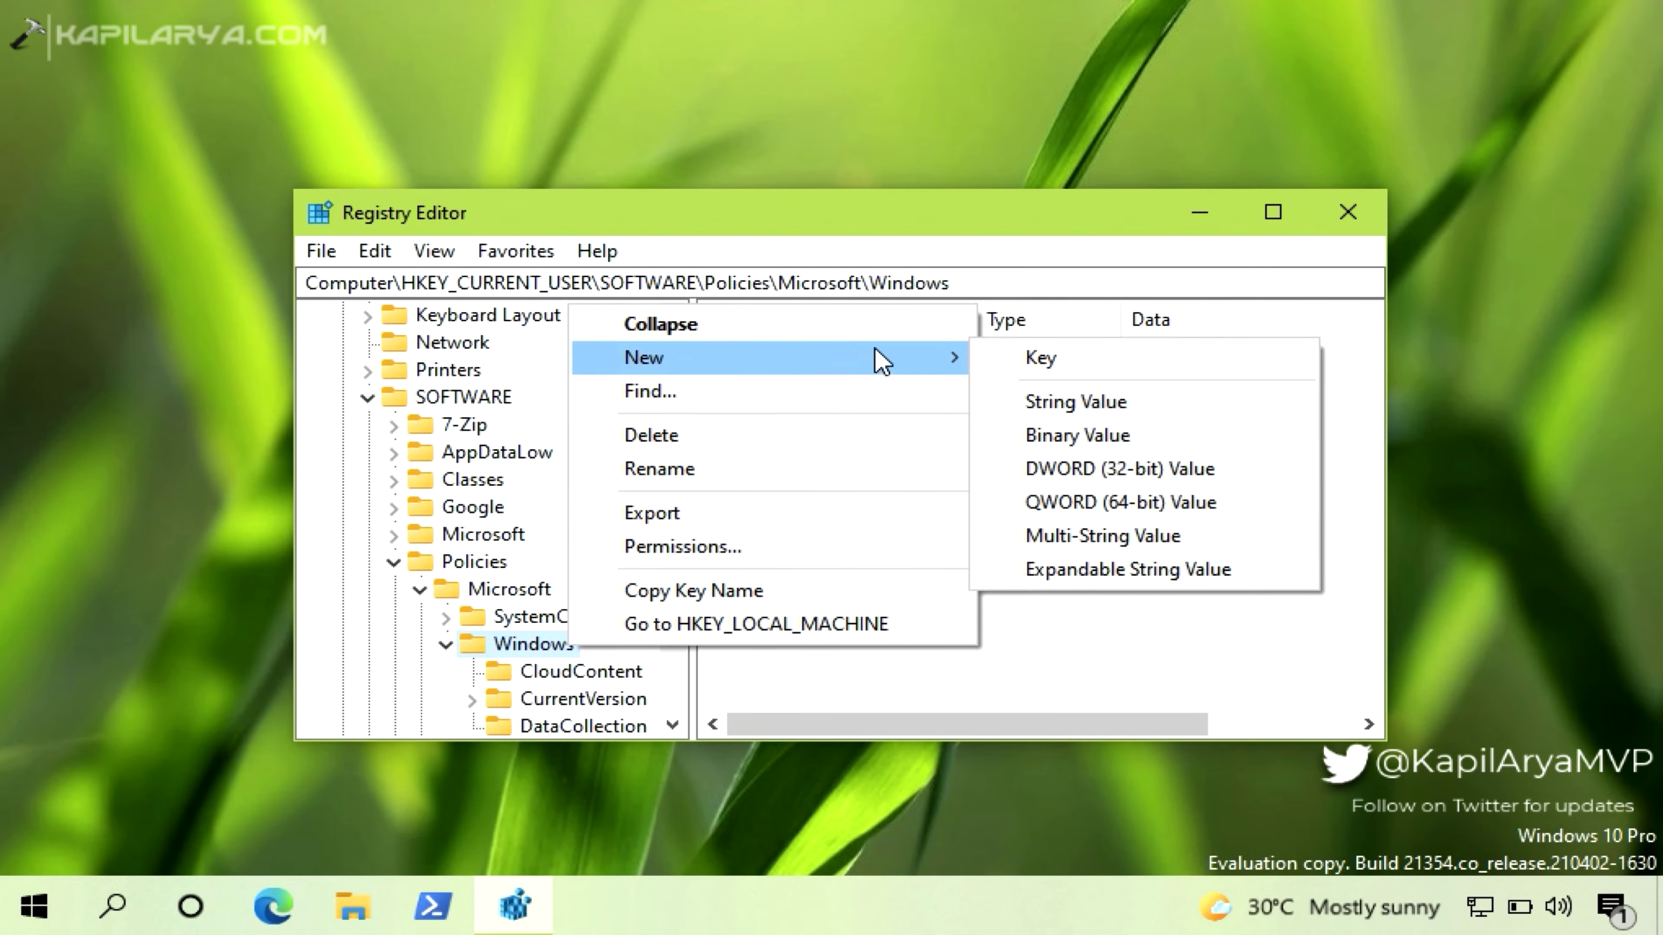
left_click(1012, 359)
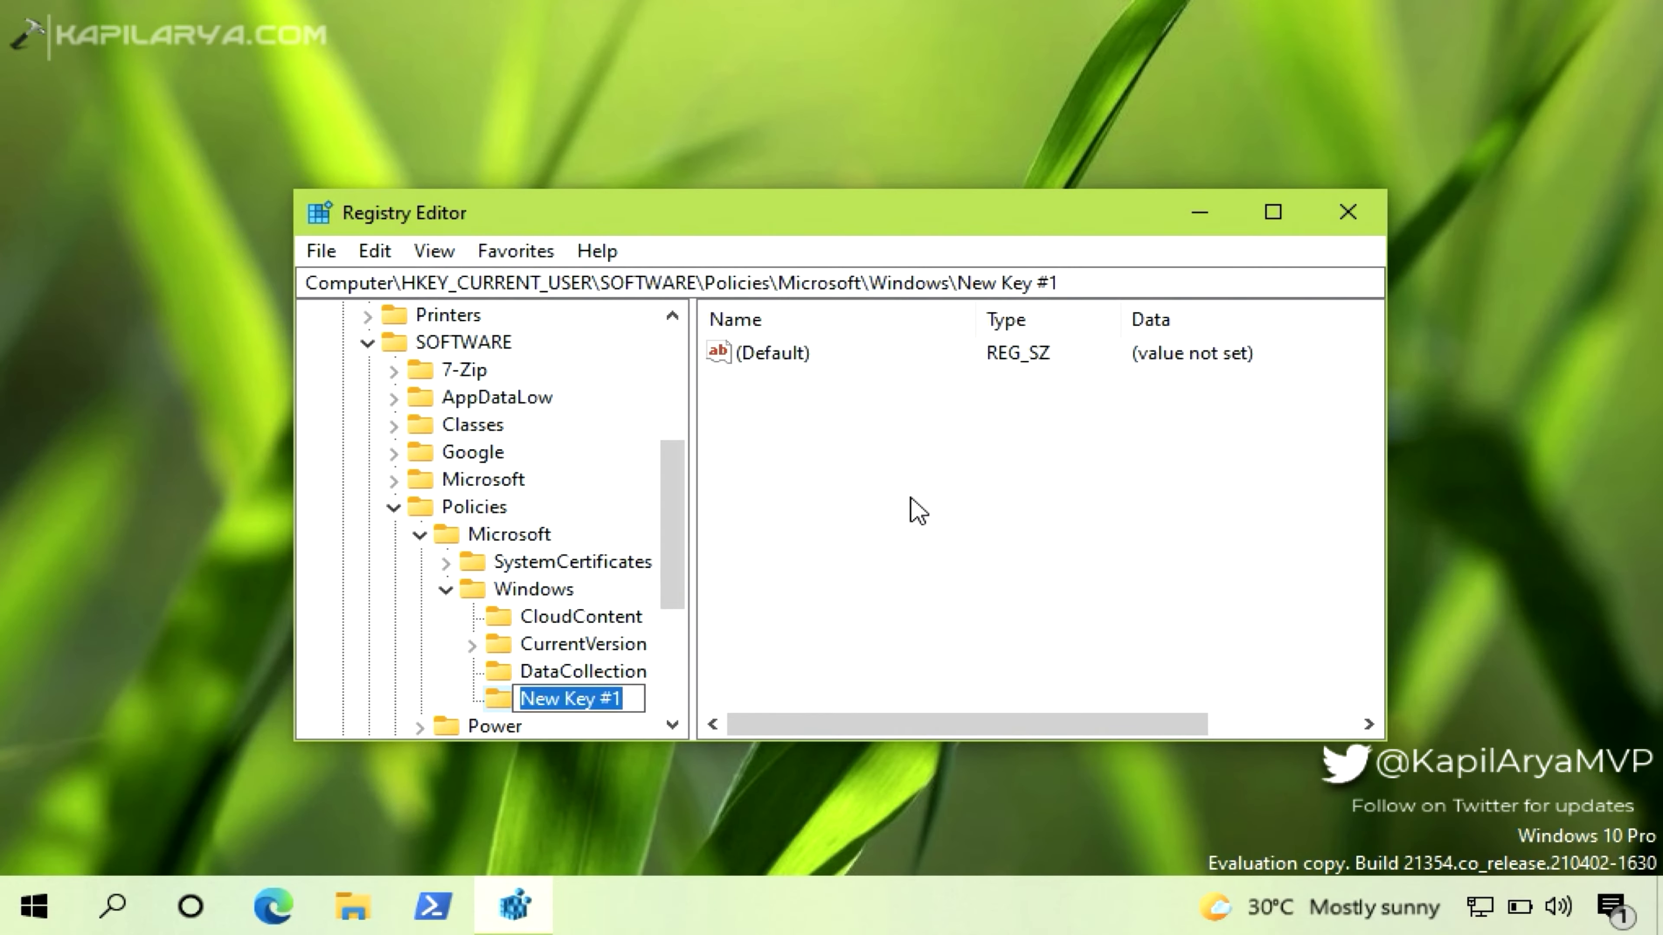
type("Explorer")
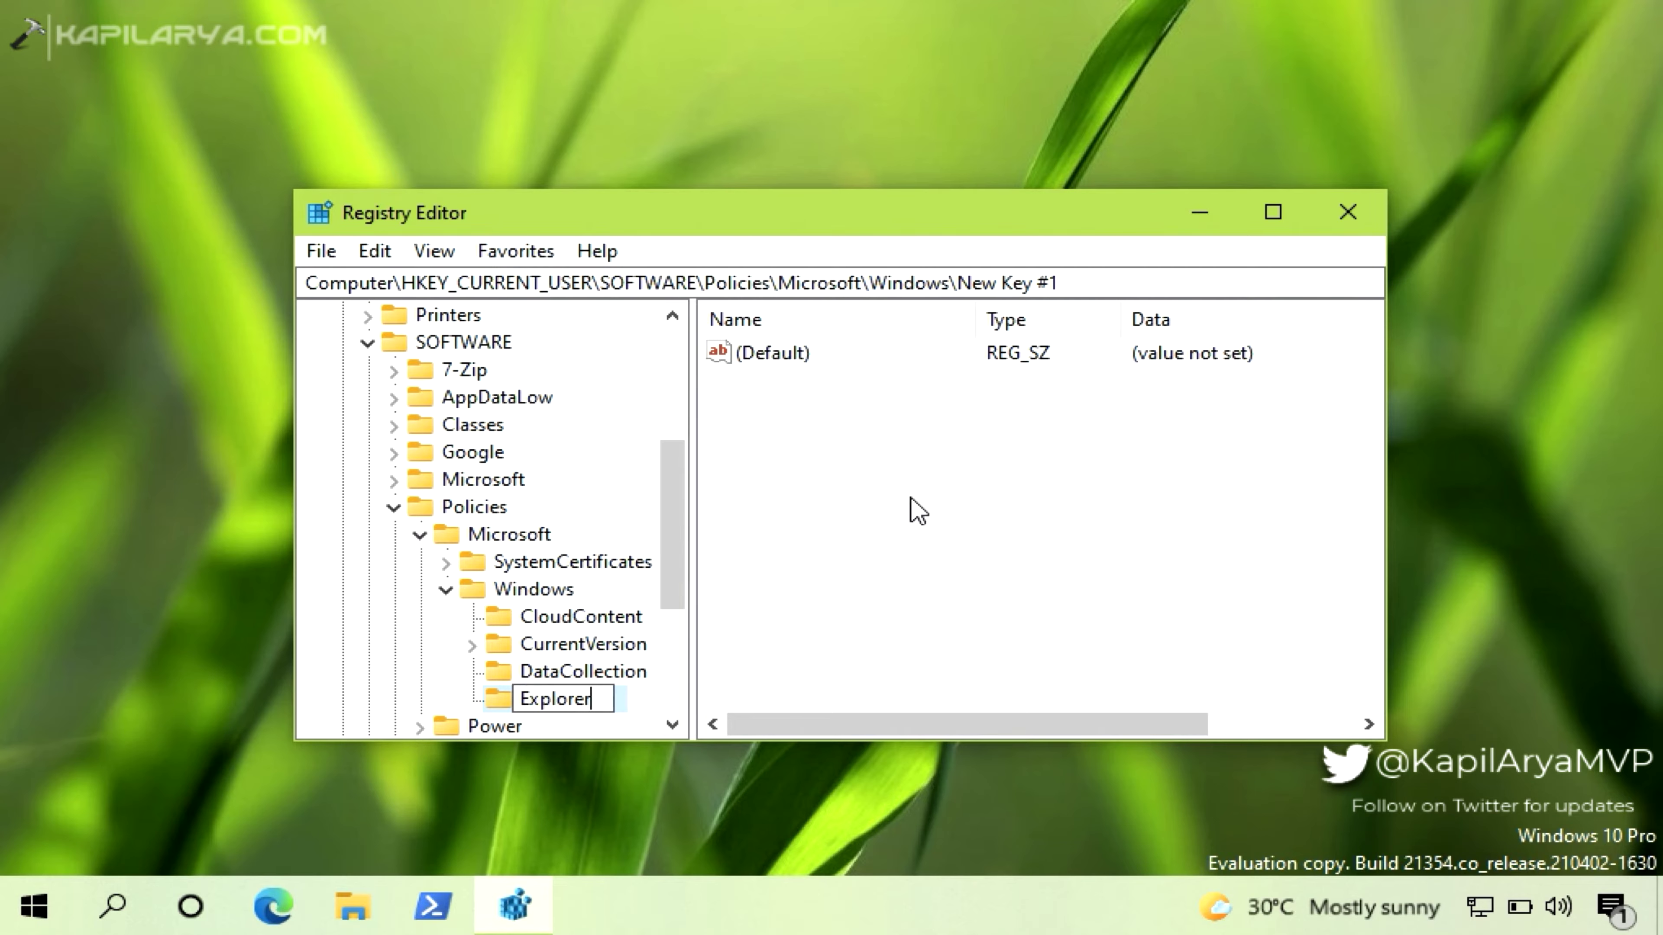
key("Return")
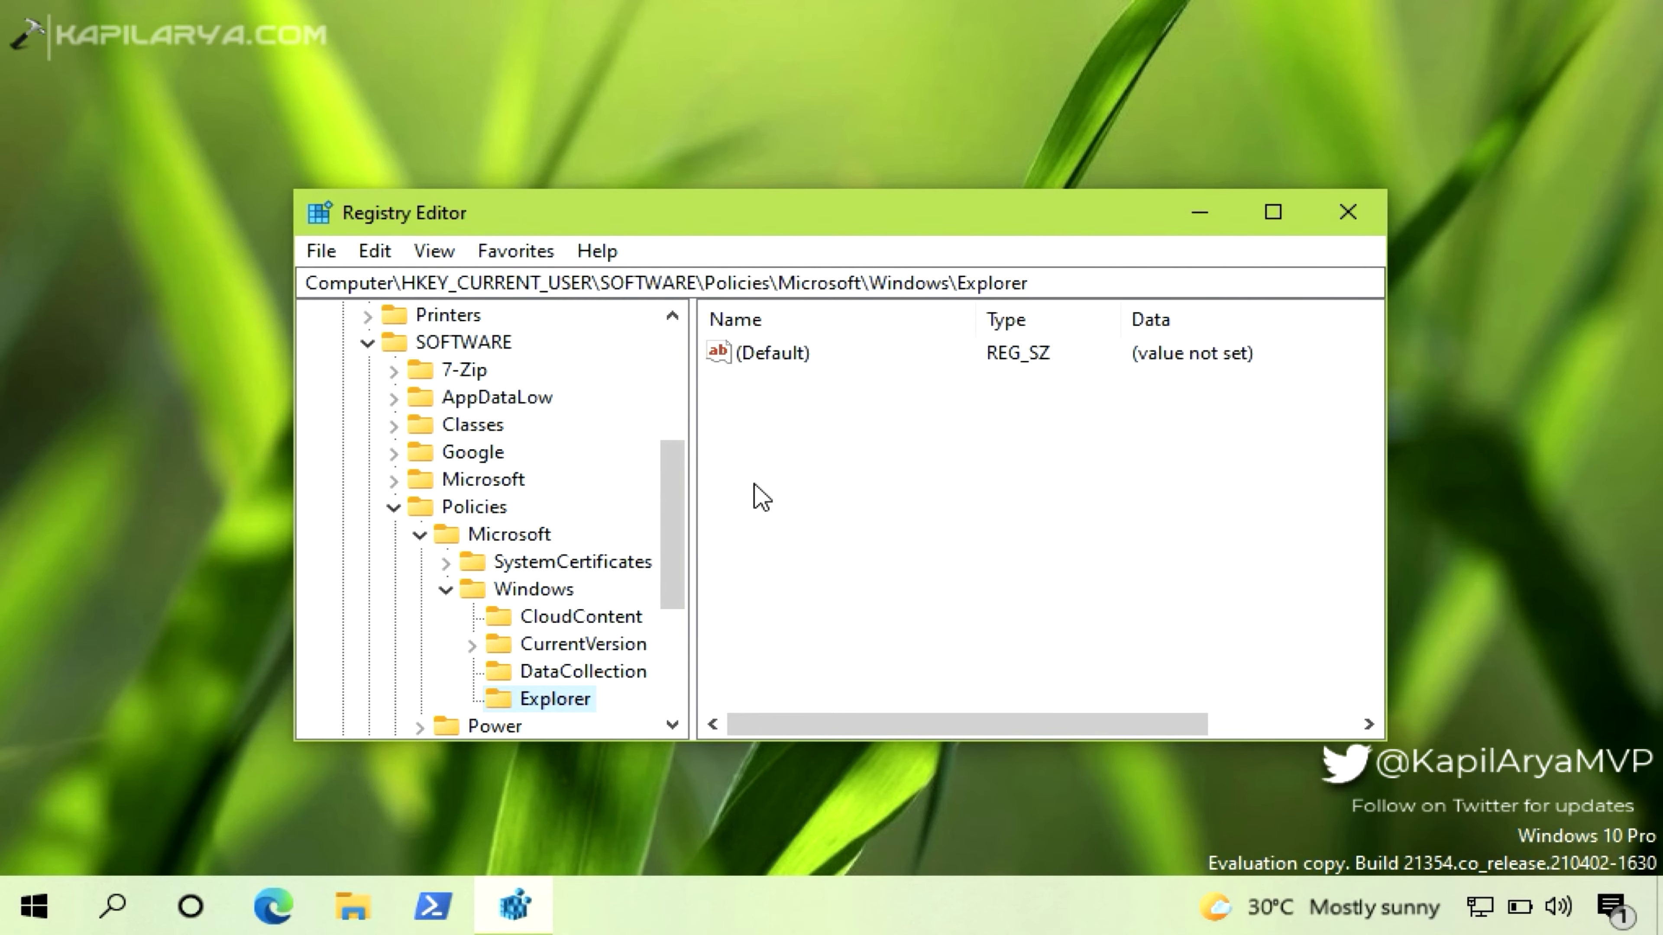
- Add a DWORD (32-bit) value DisableSearchBoxSuggestions to Explorer and widen the Name column
right_click(779, 447)
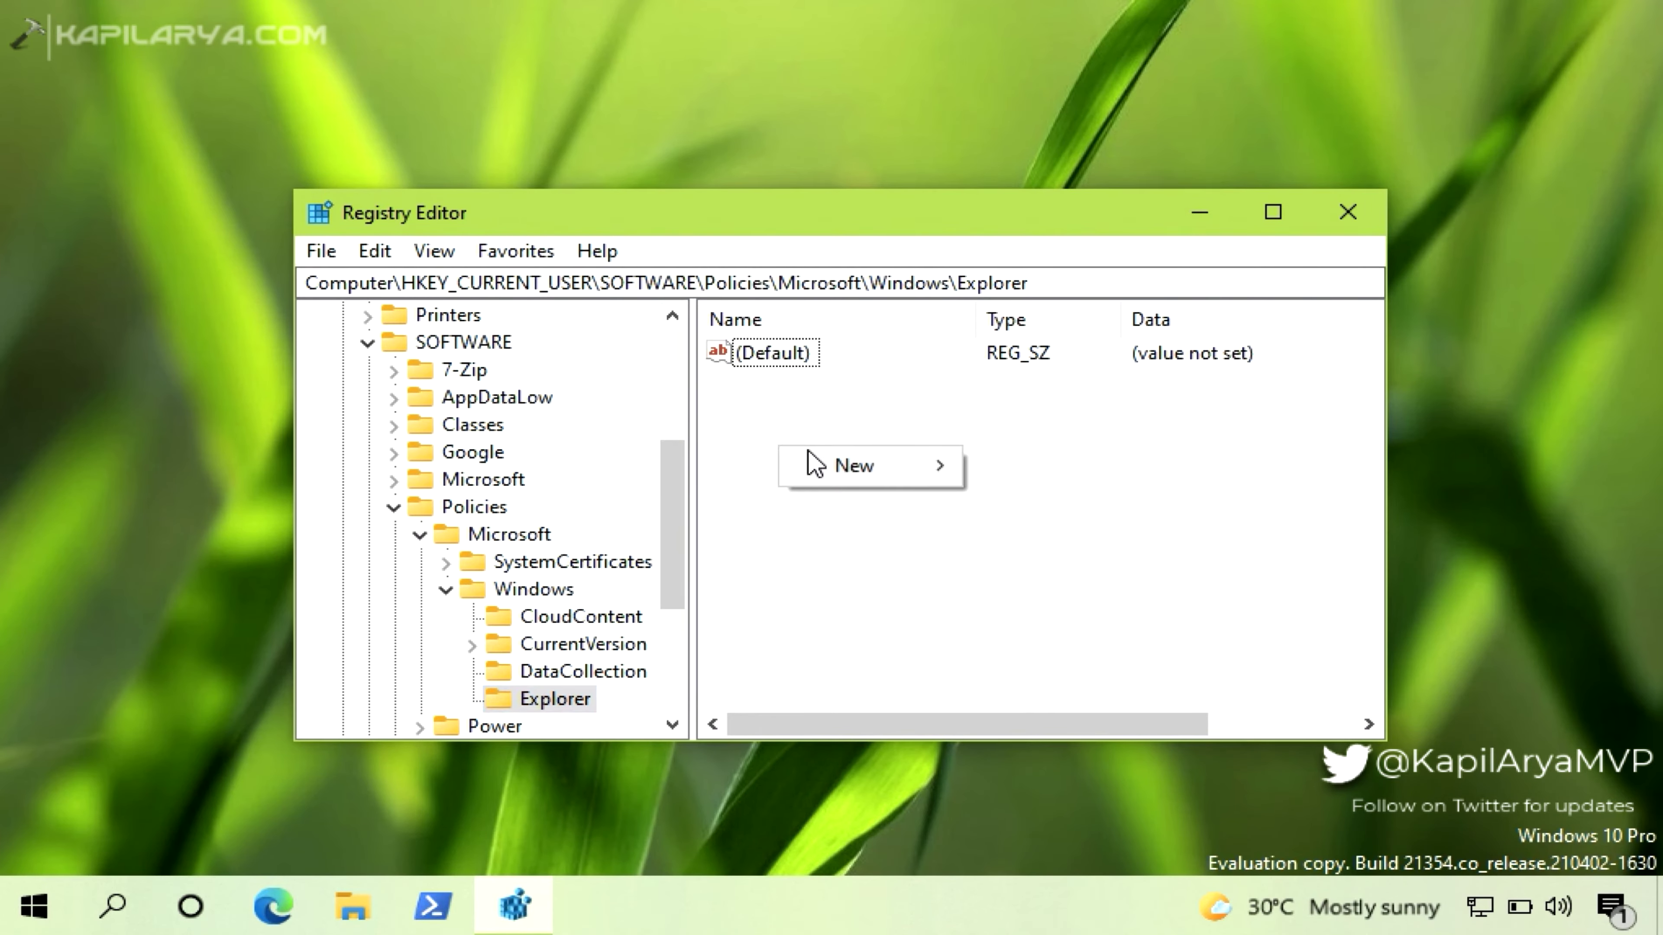
mouse_move(824, 468)
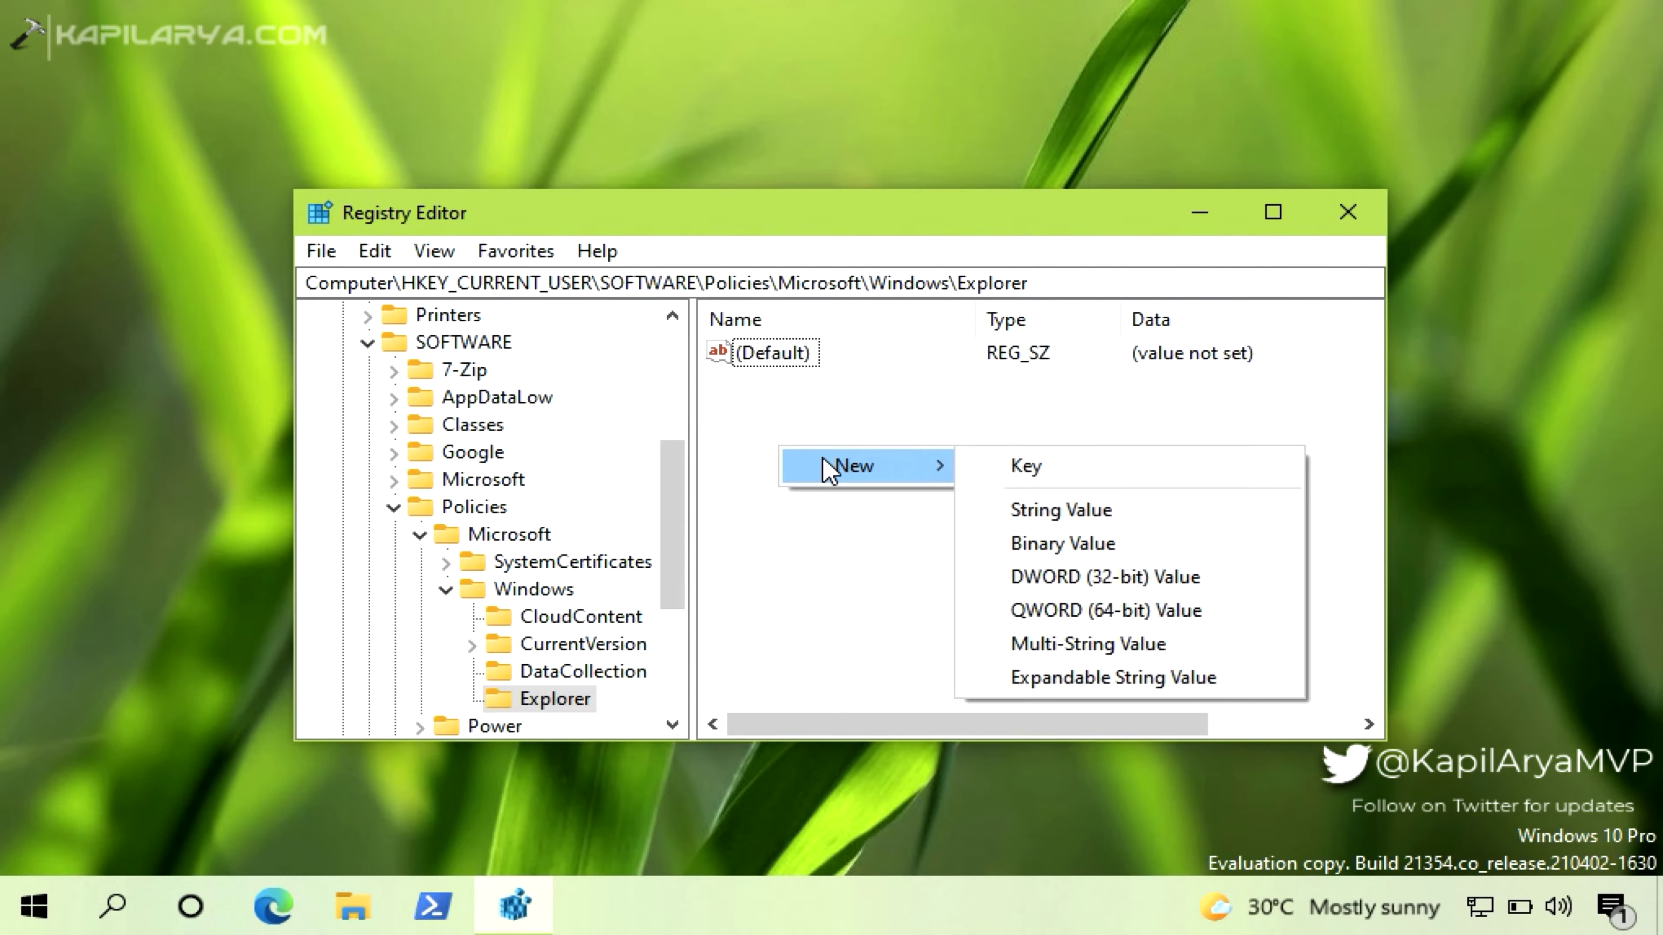
left_click(1033, 572)
type("DisableSearchBoxS")
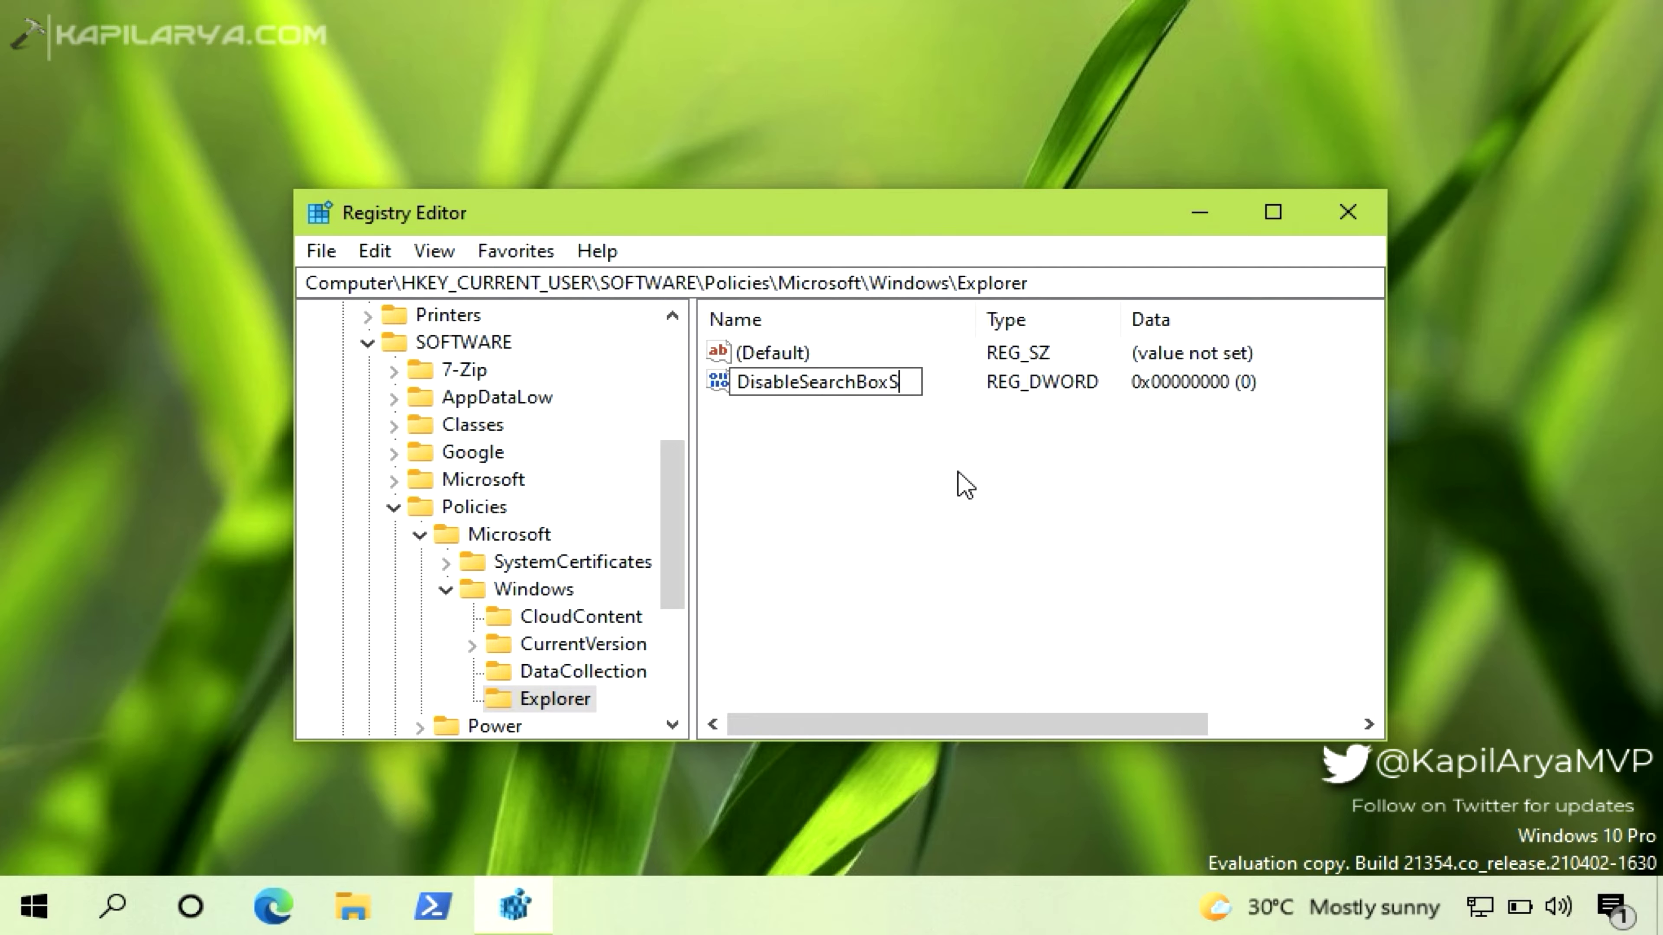
type("uggestions")
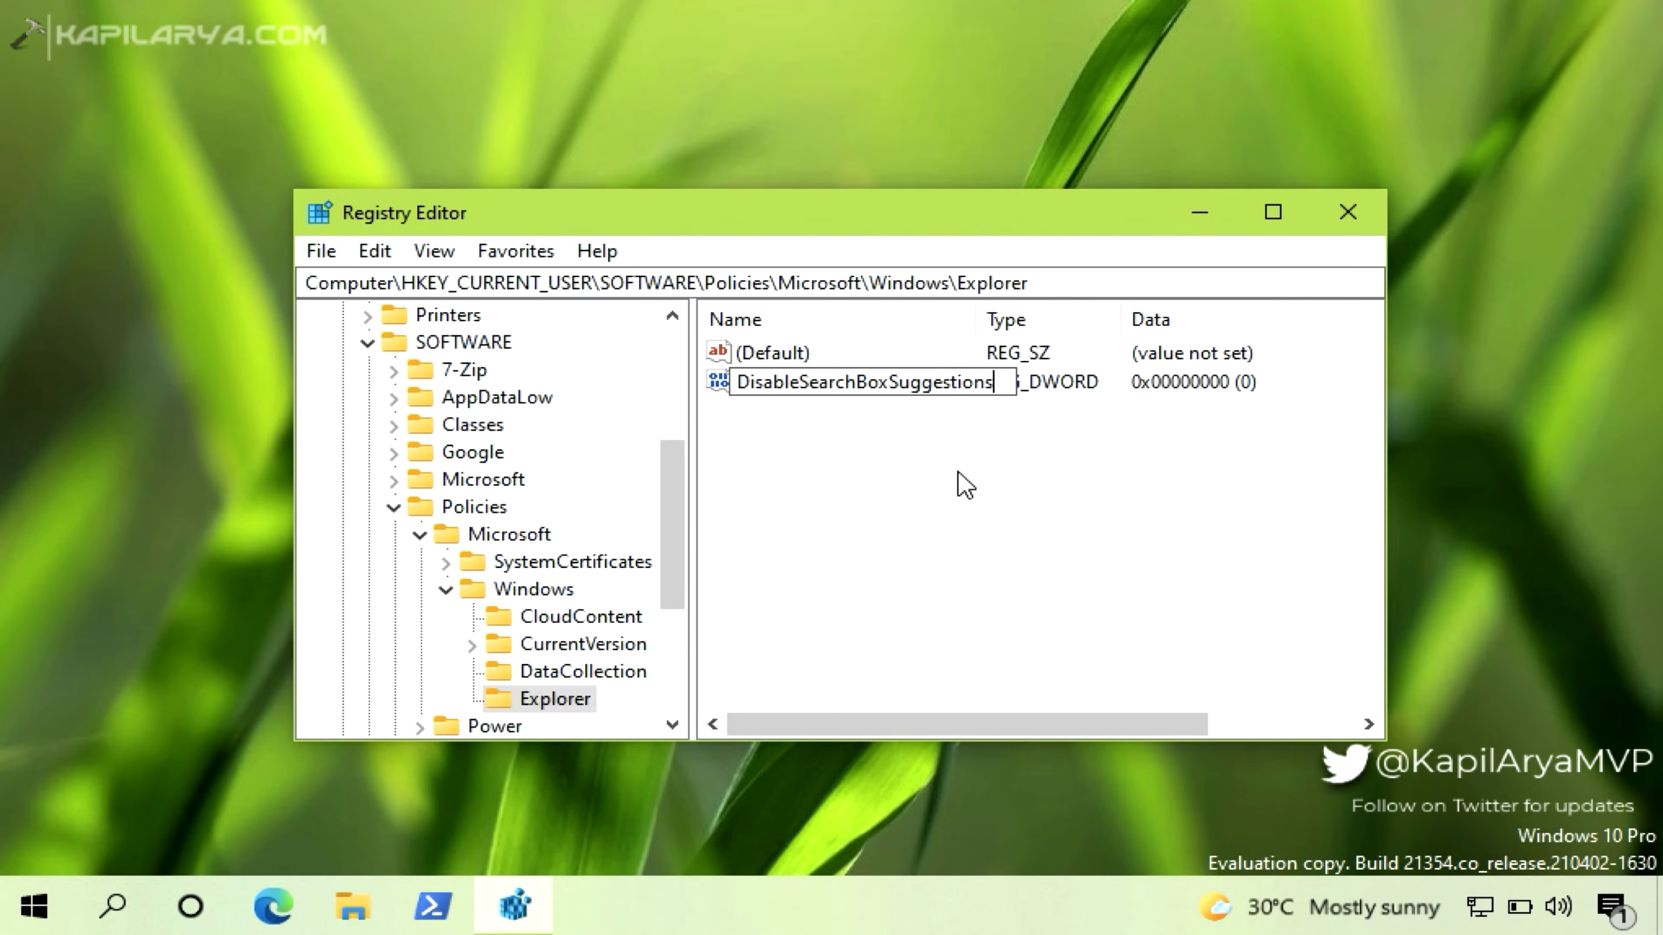
key("Return")
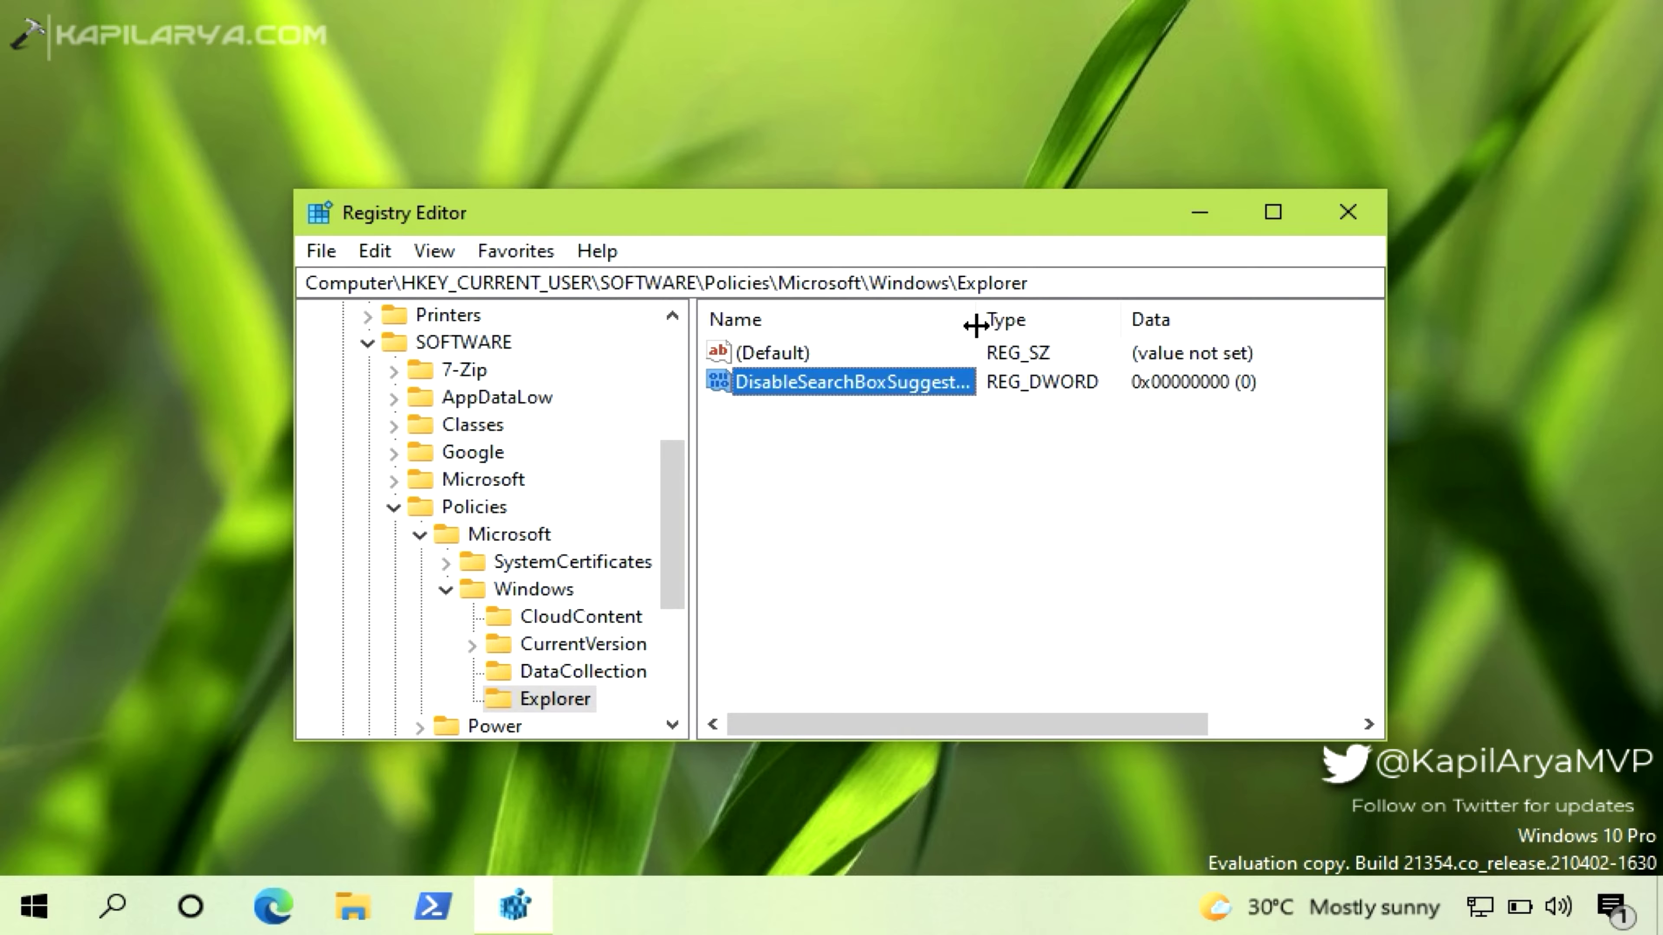
left_click_drag(976, 326, 1021, 323)
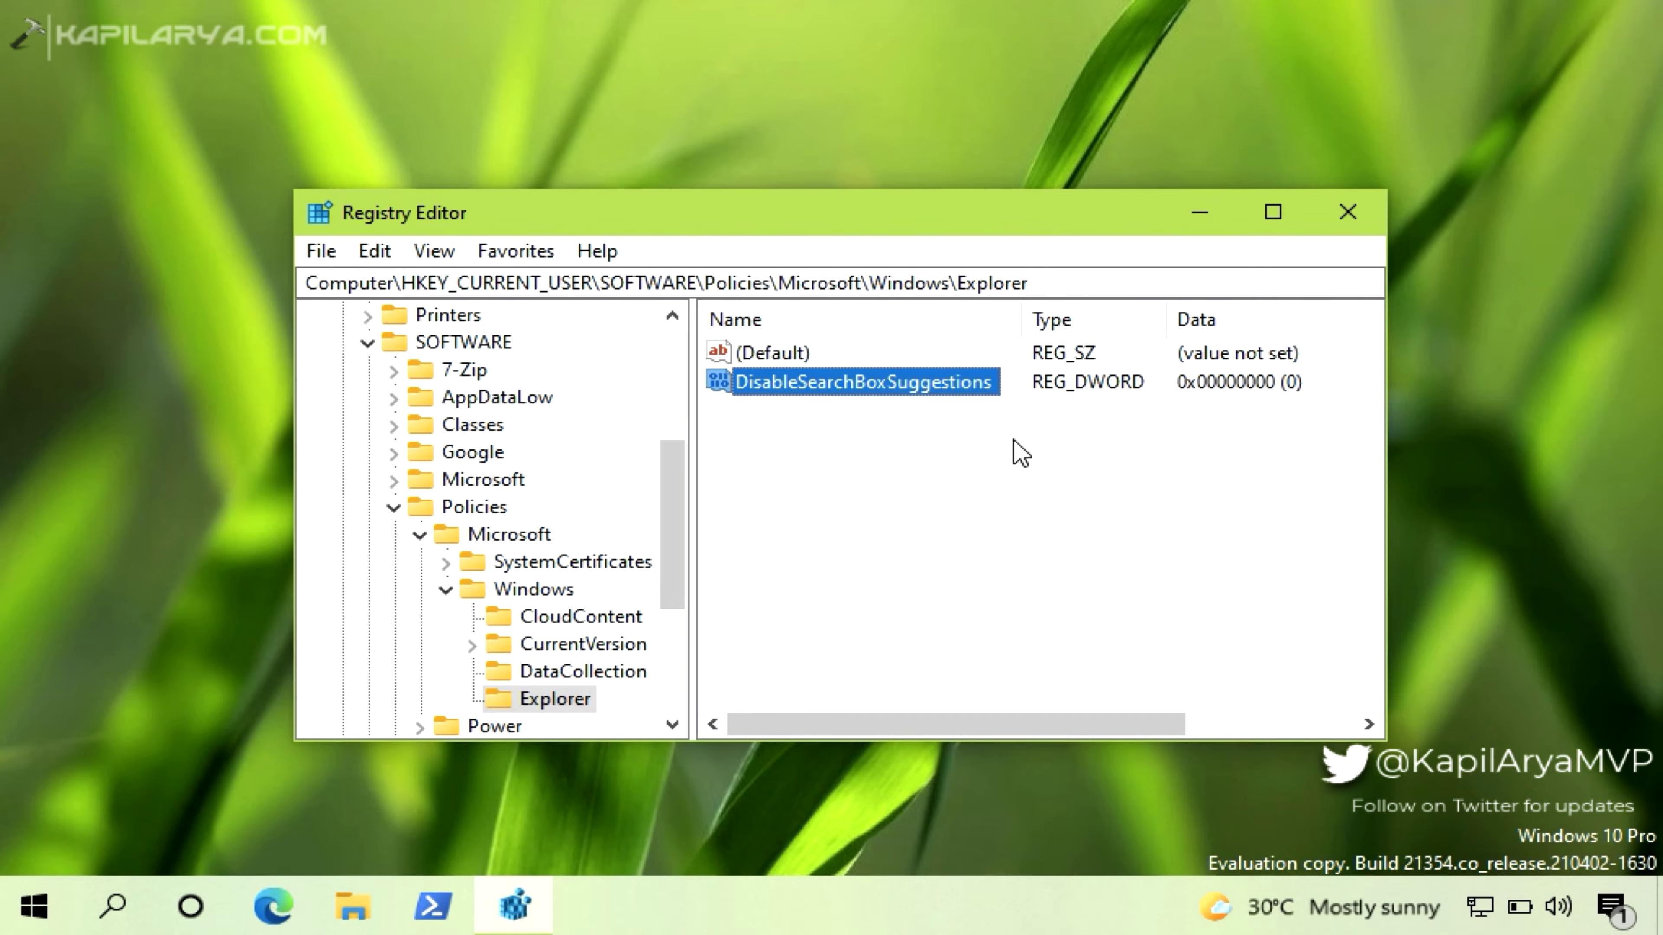
- Change DisableSearchBoxSuggestions value data from 0 to 1 and close Registry Editor
double_click(967, 386)
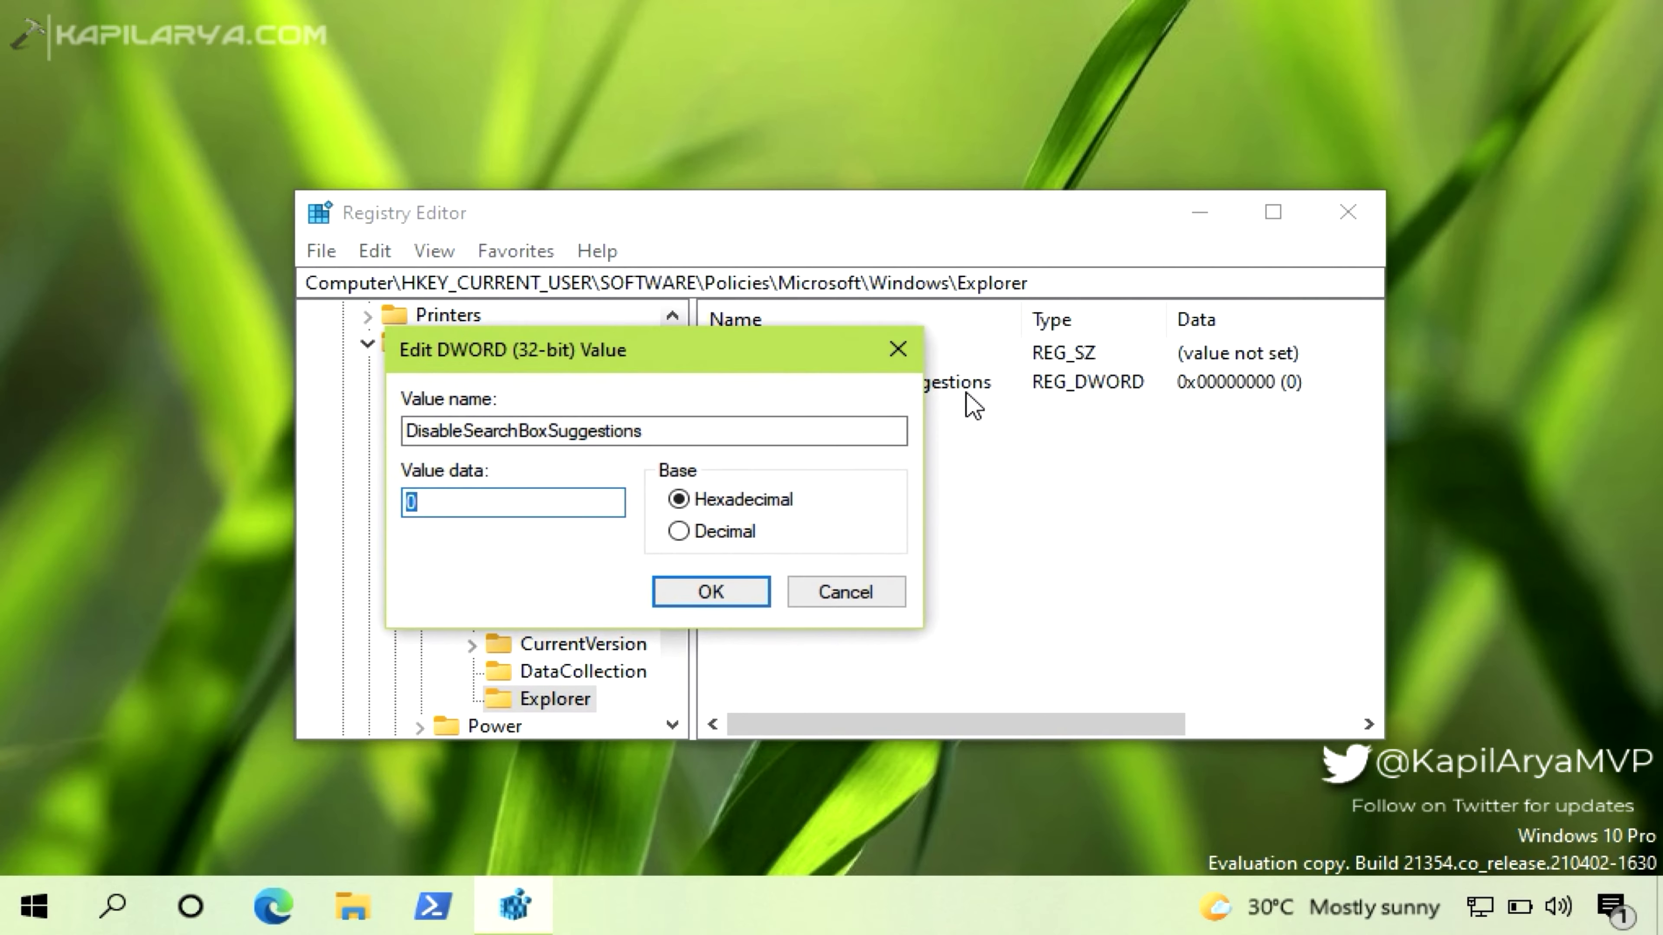
key("Return")
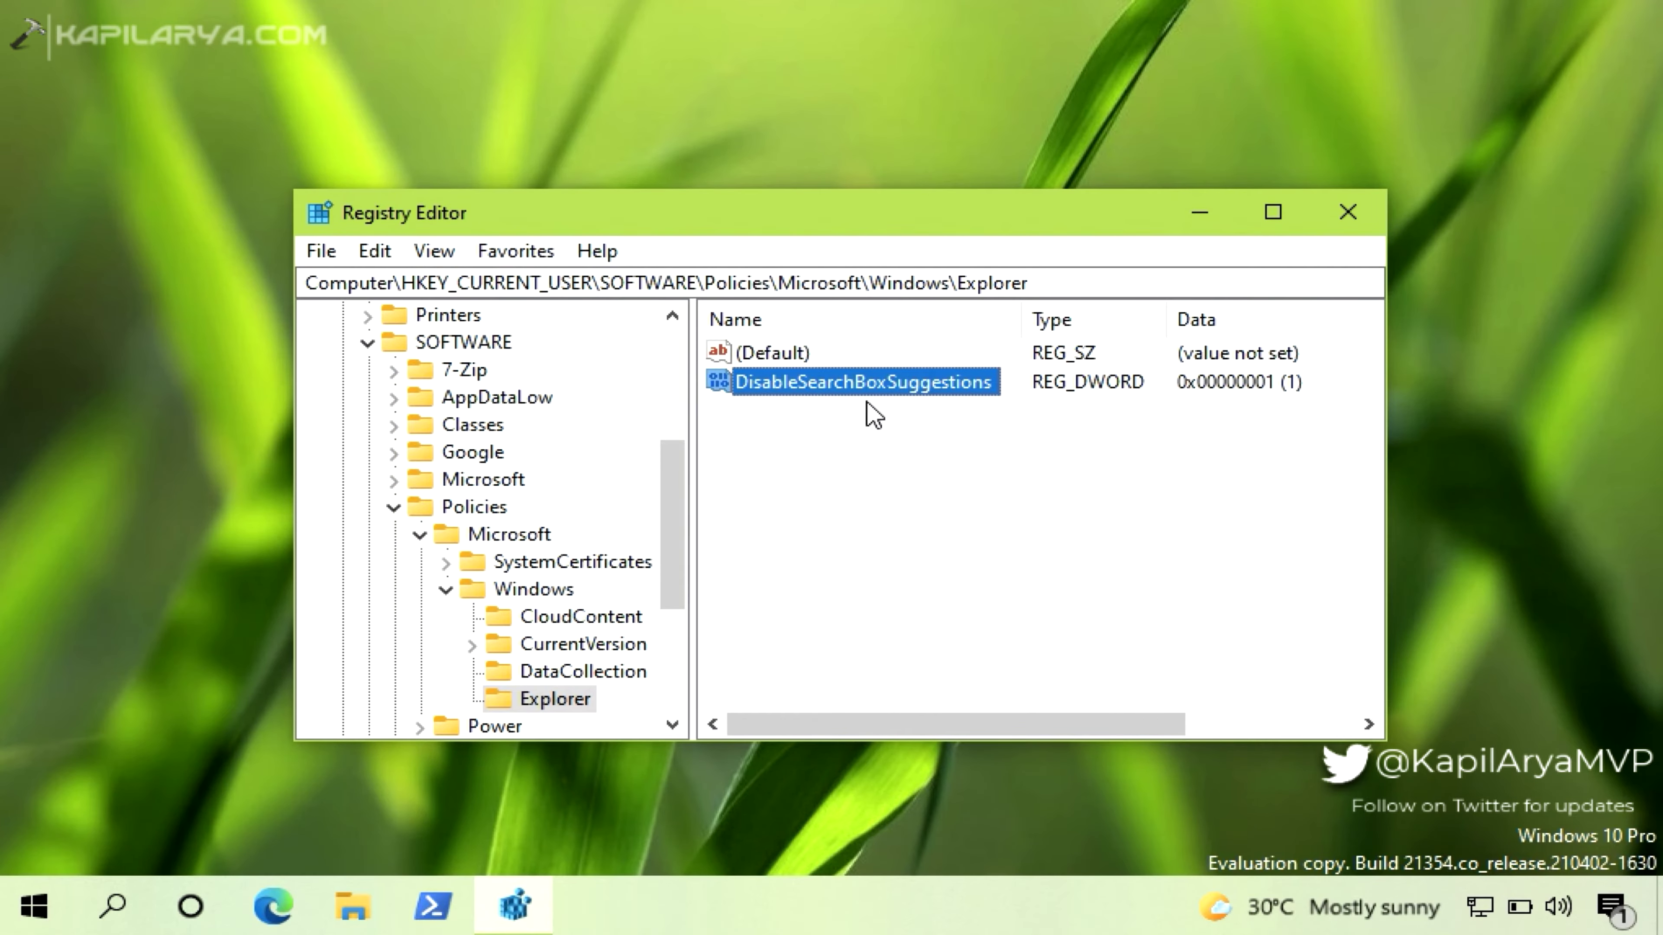
left_click(1277, 406)
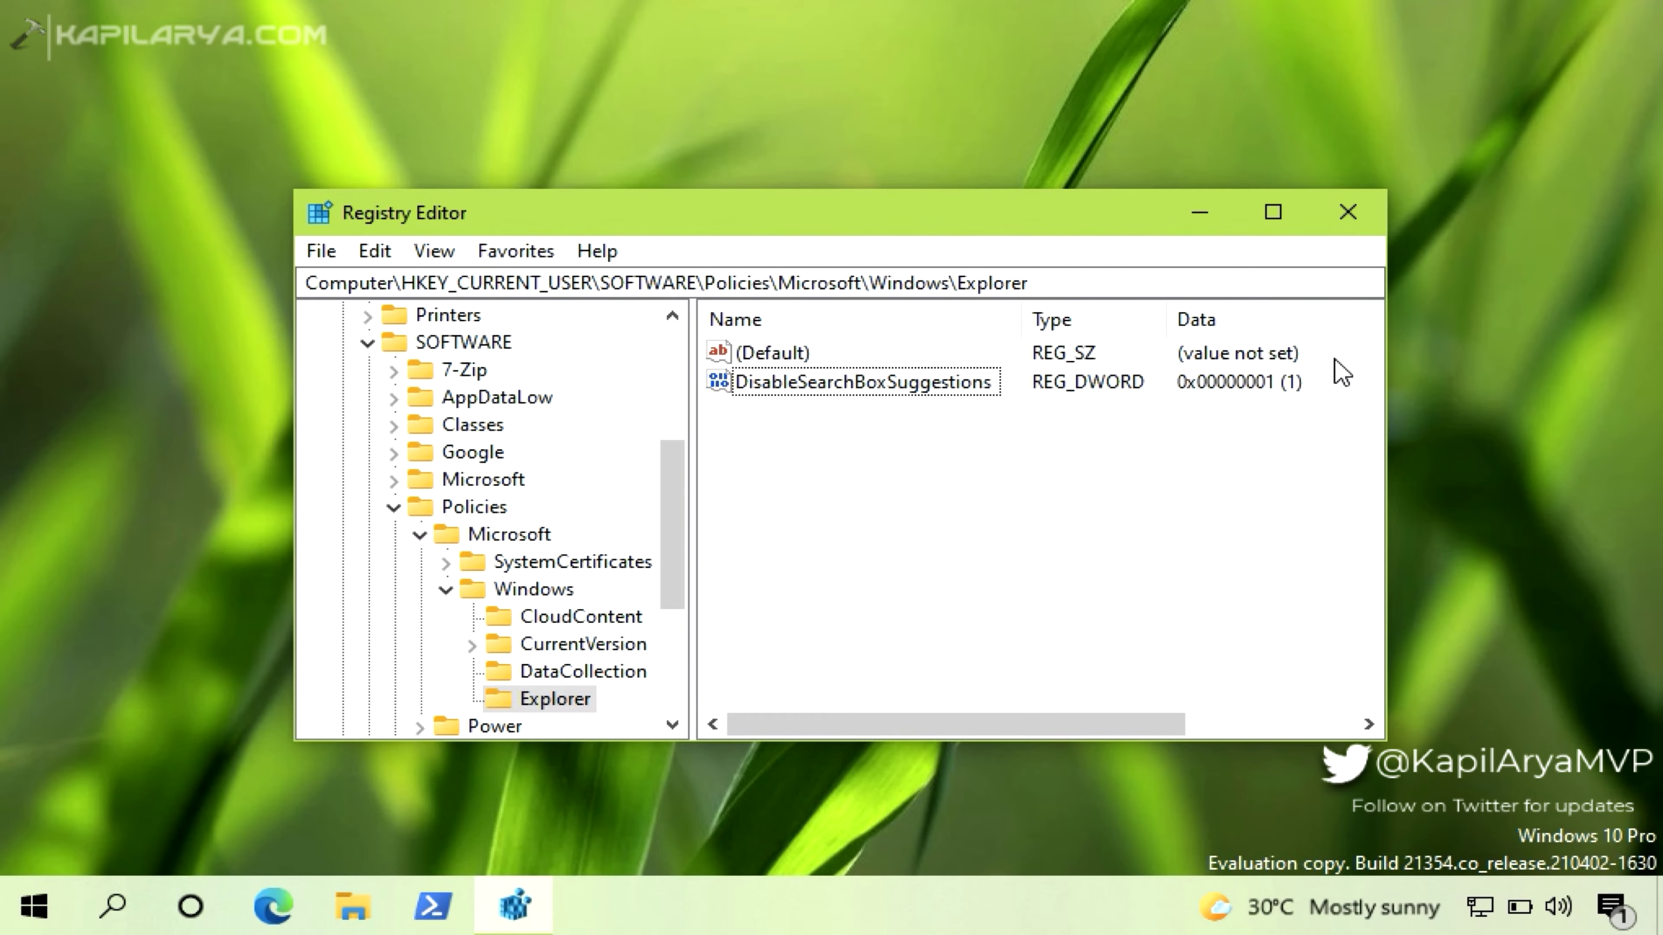
left_click(1352, 216)
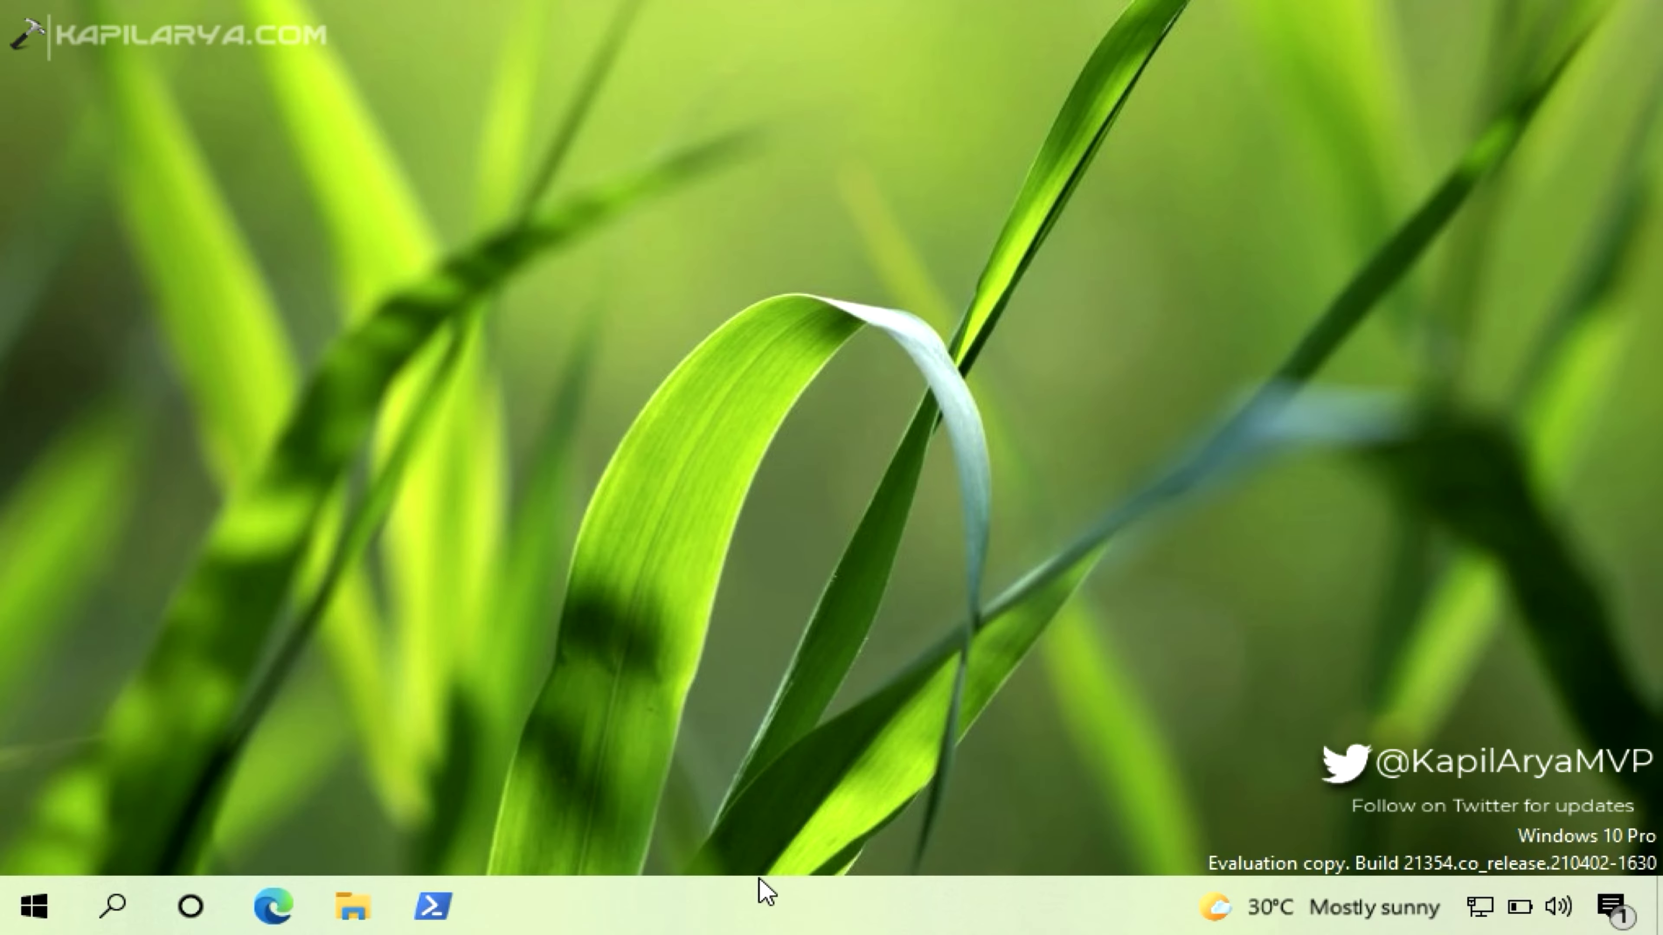
- Restart the Windows Explorer process from Task Manager, then close Task Manager
right_click(764, 890)
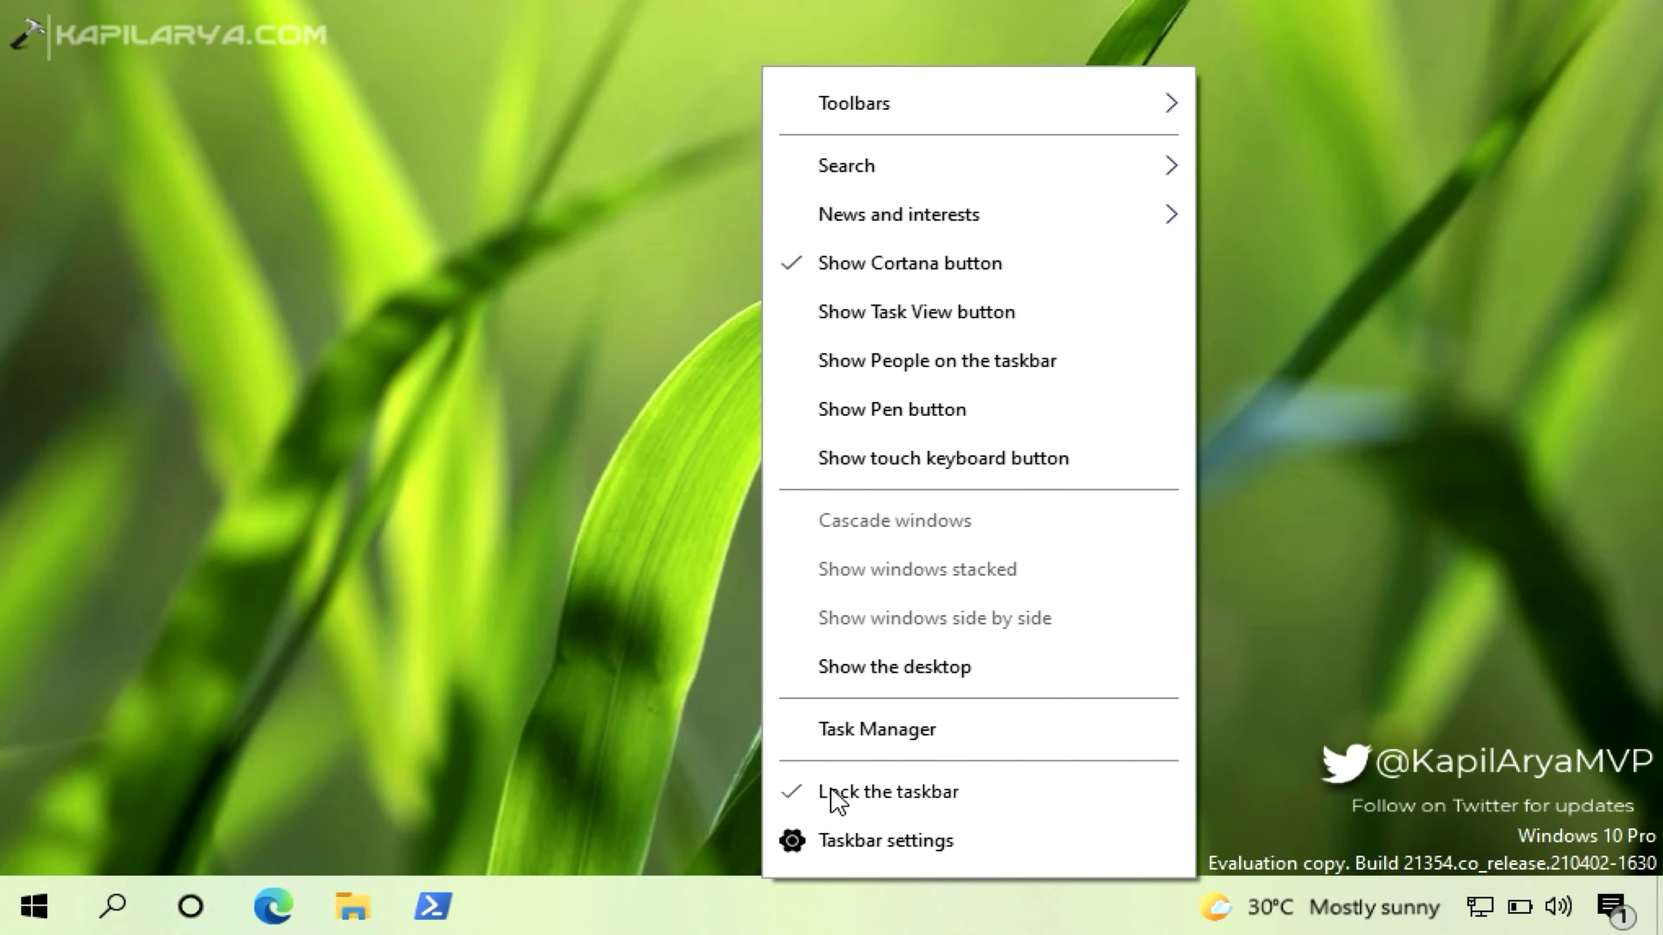
left_click(876, 727)
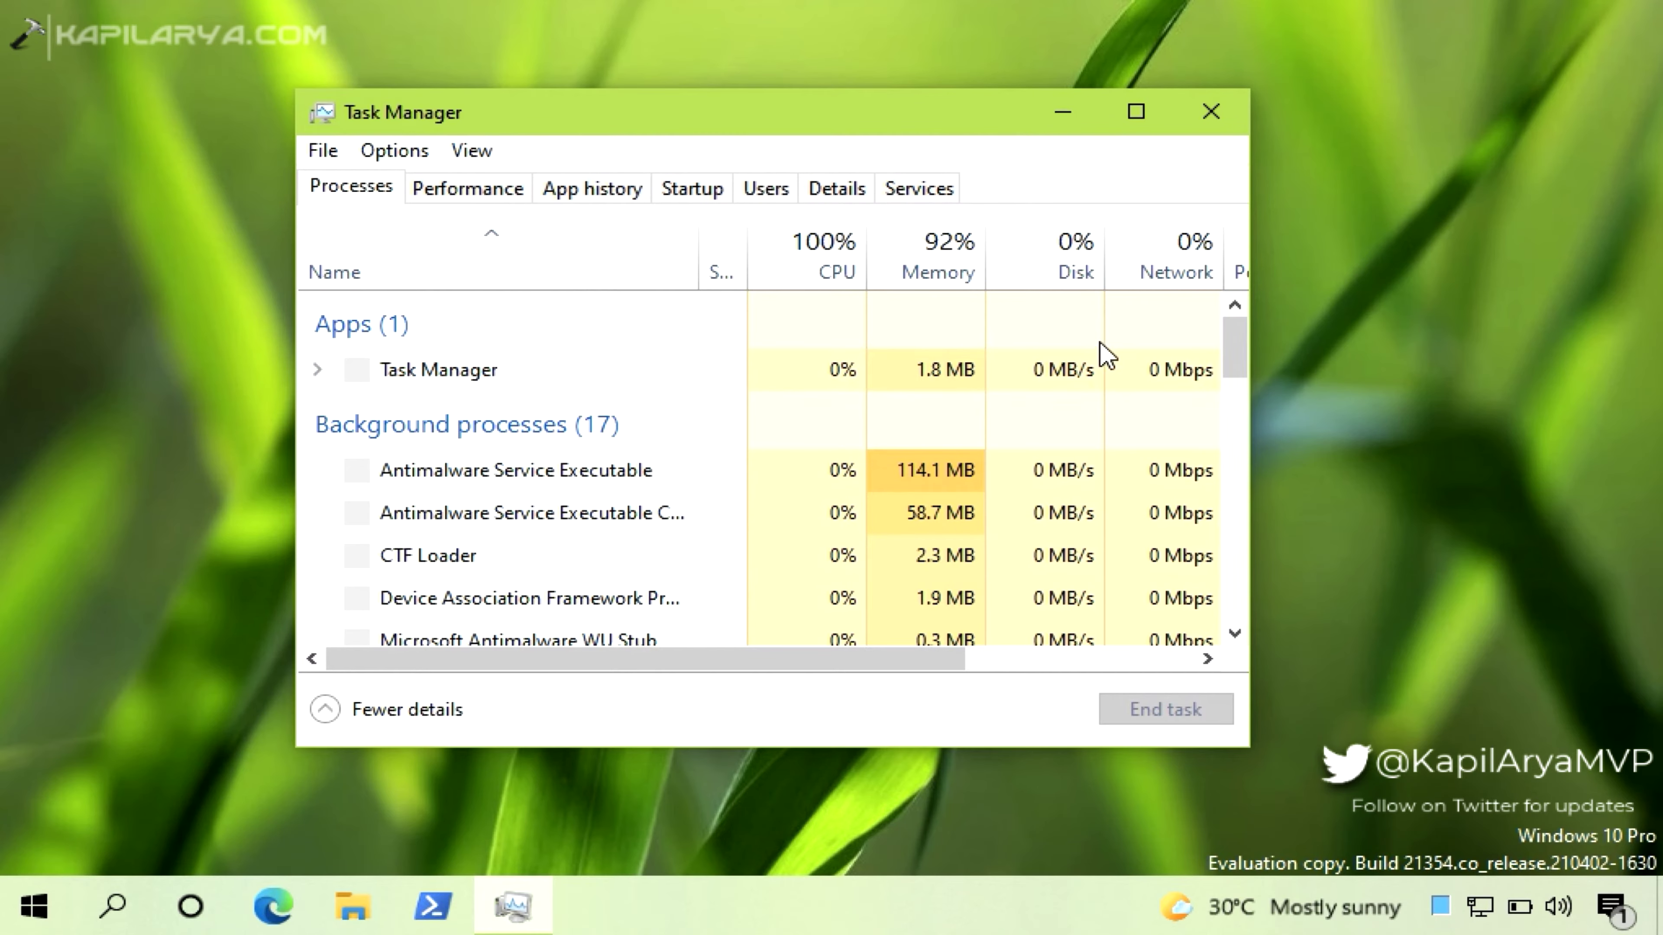
scroll(1231, 367, "down", 1)
left_click_drag(1229, 376, 1234, 593)
left_click(484, 569)
left_click(1118, 714)
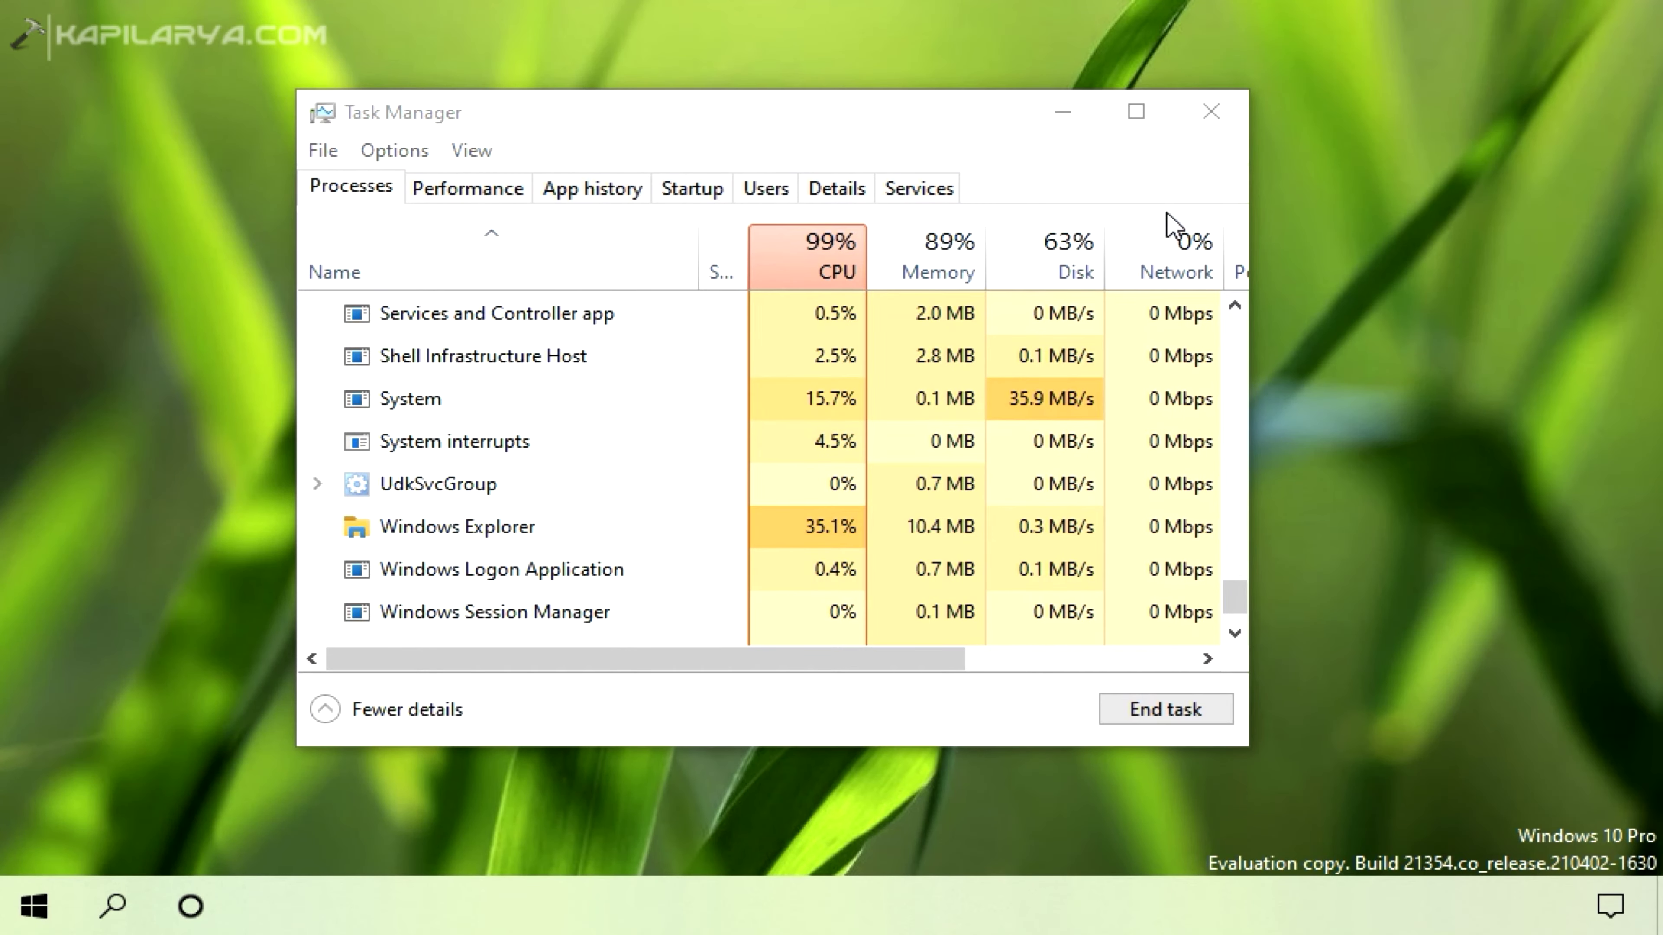
left_click(1210, 129)
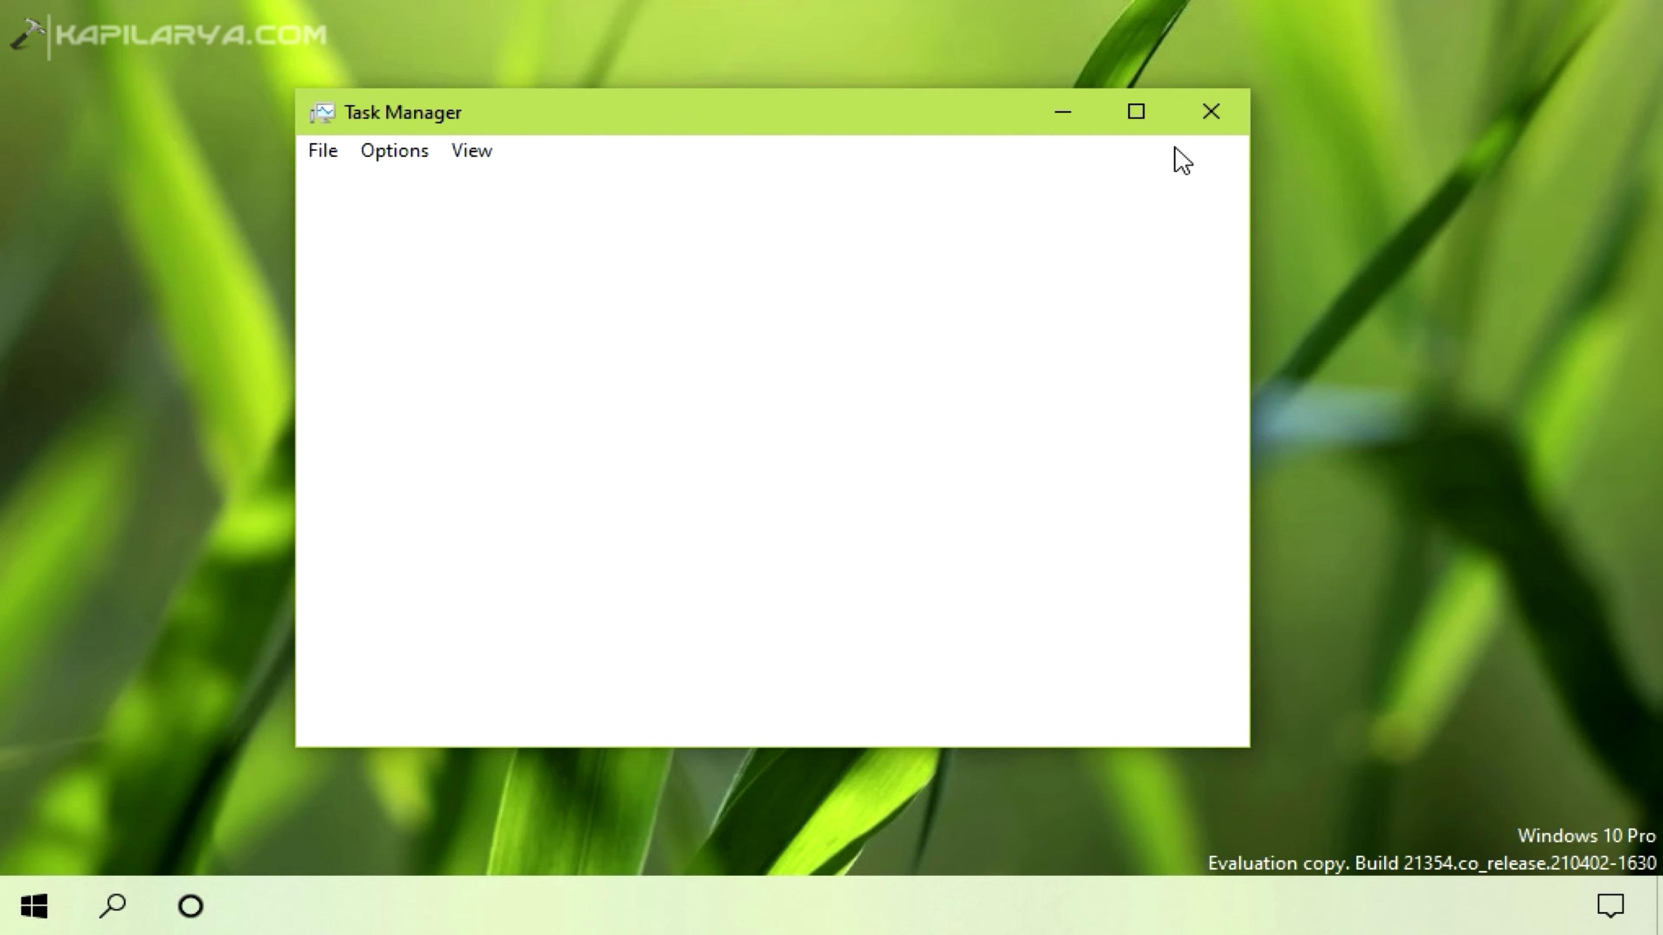
left_click(1205, 131)
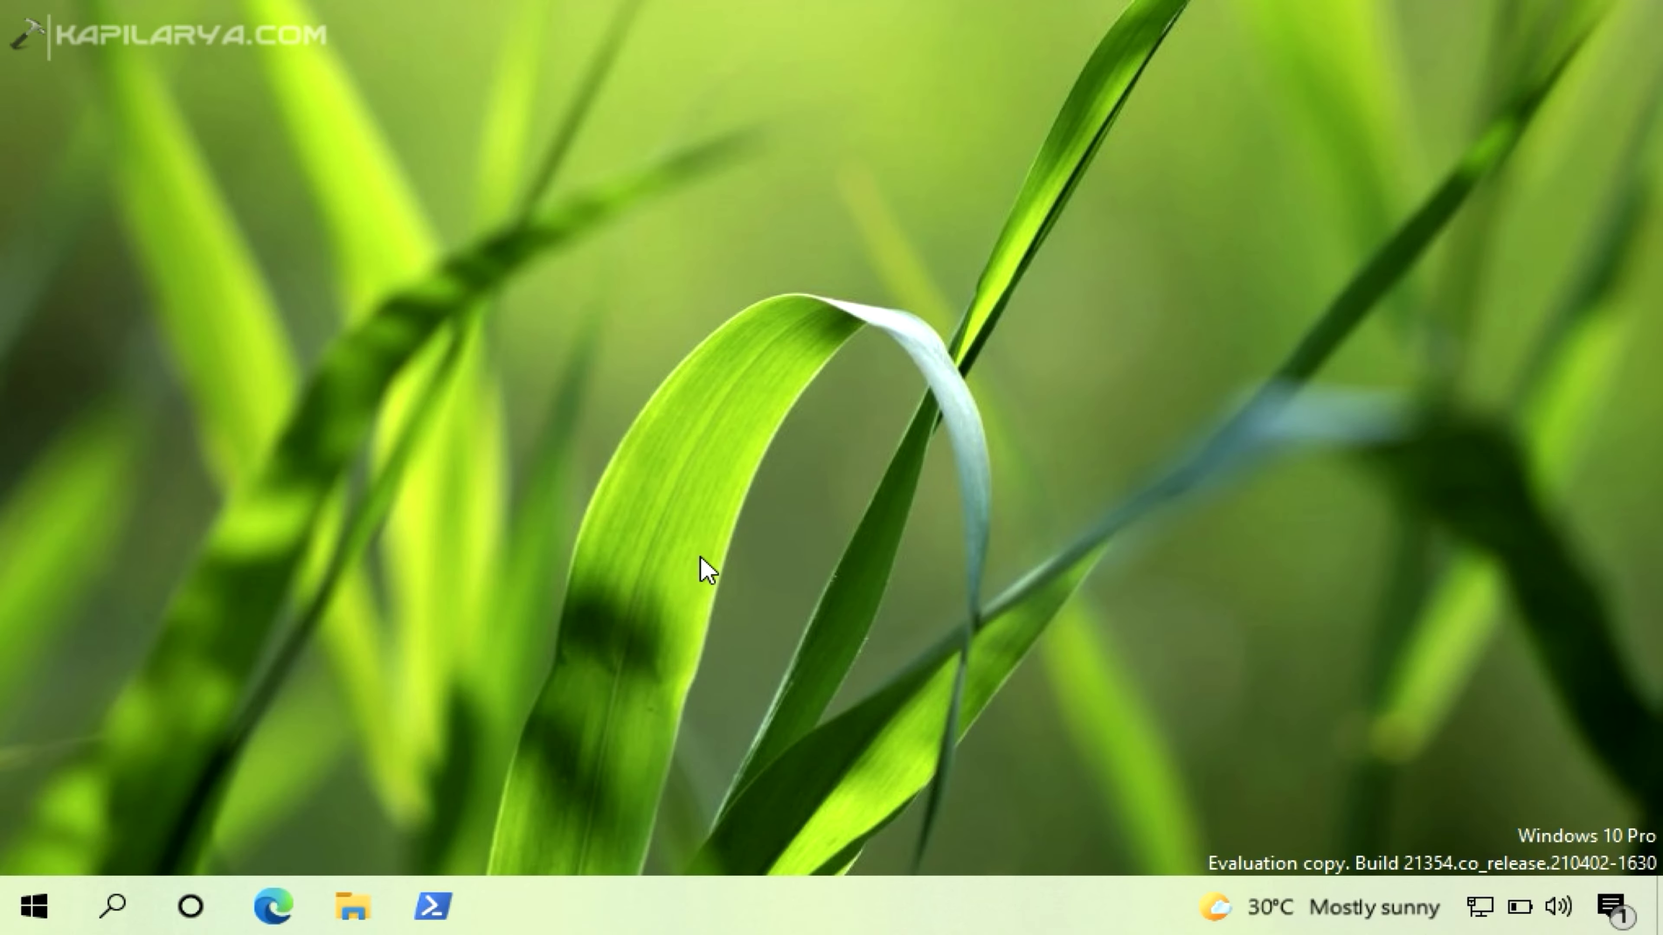
left_click(127, 906)
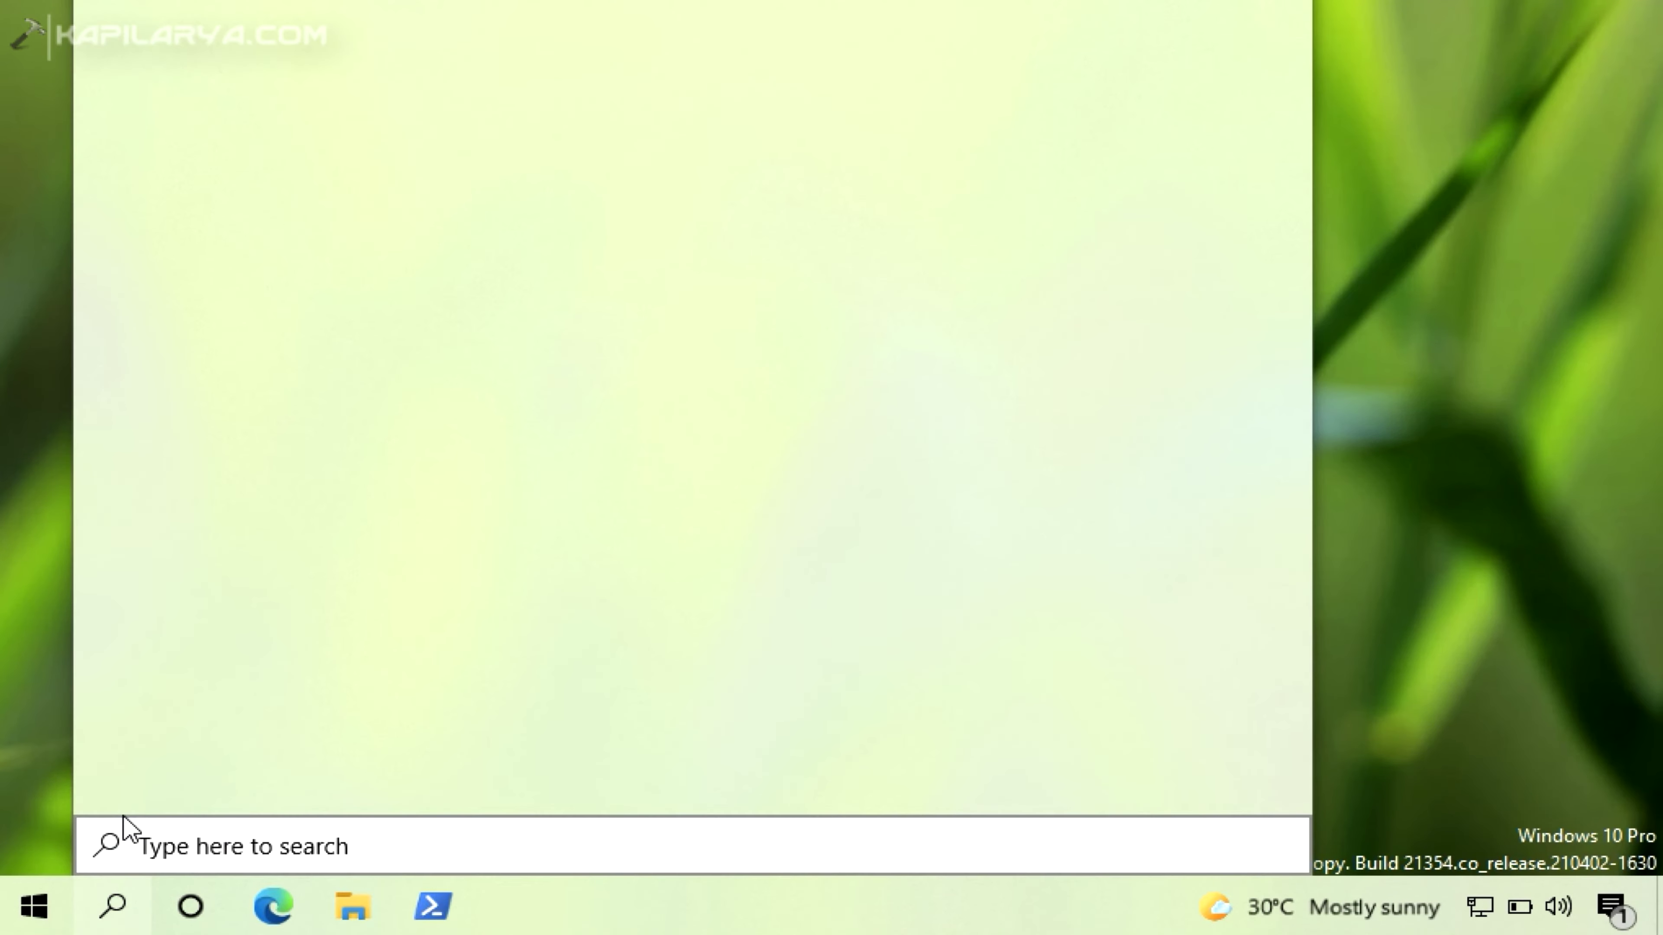
type("kapilarya")
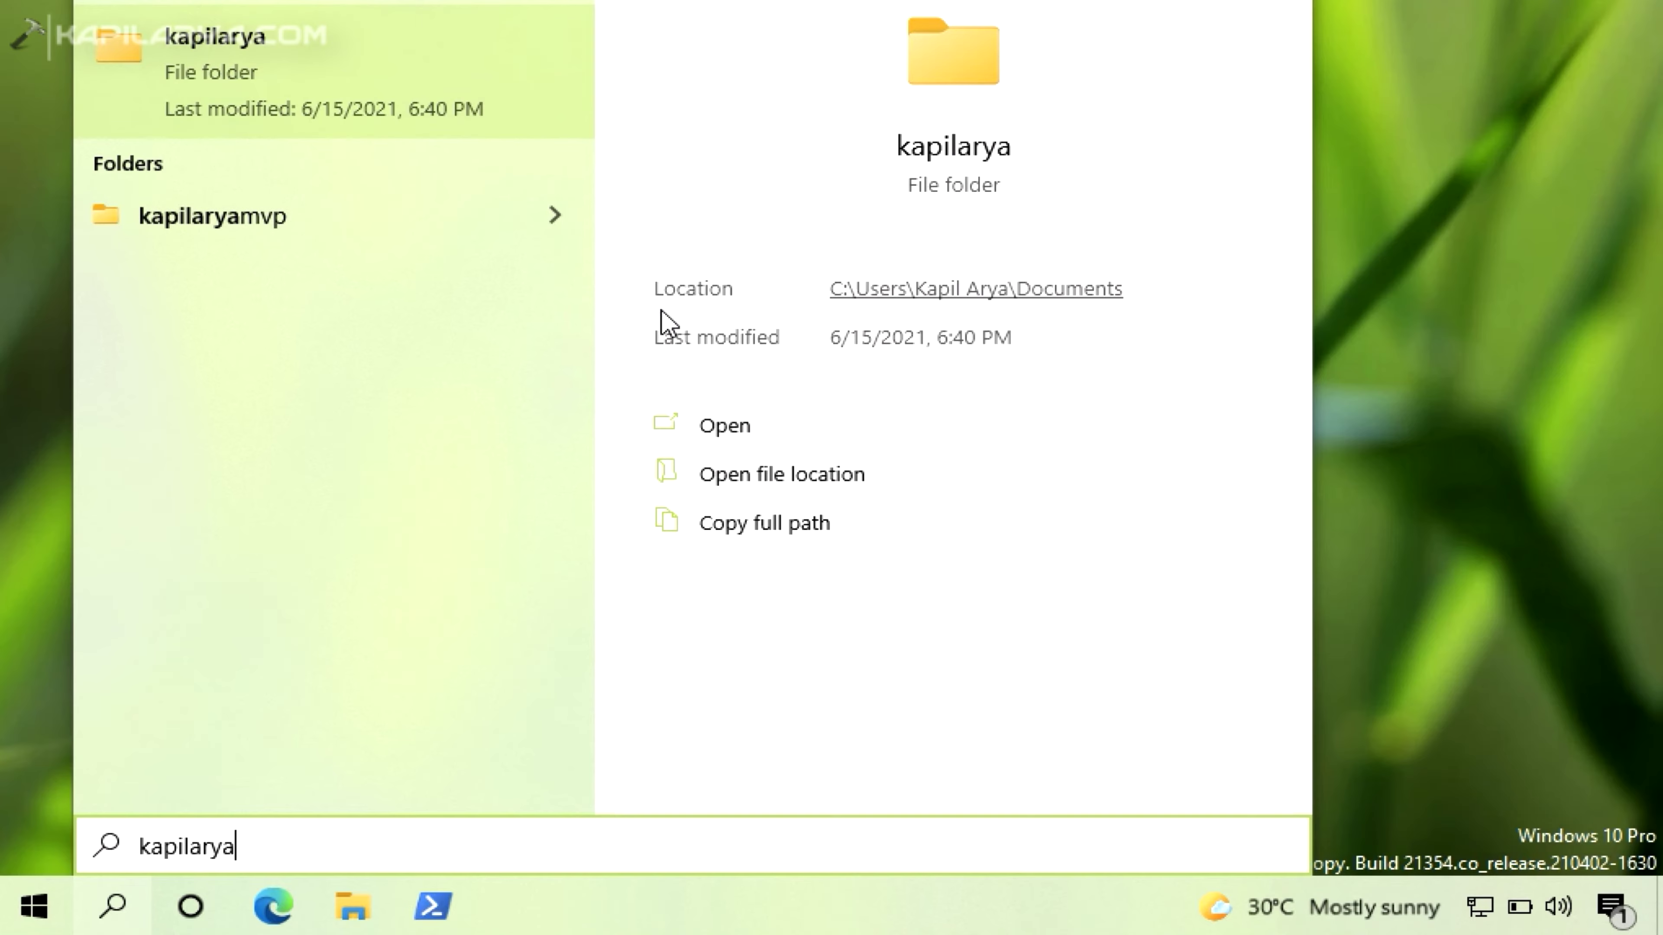
left_click(1320, 453)
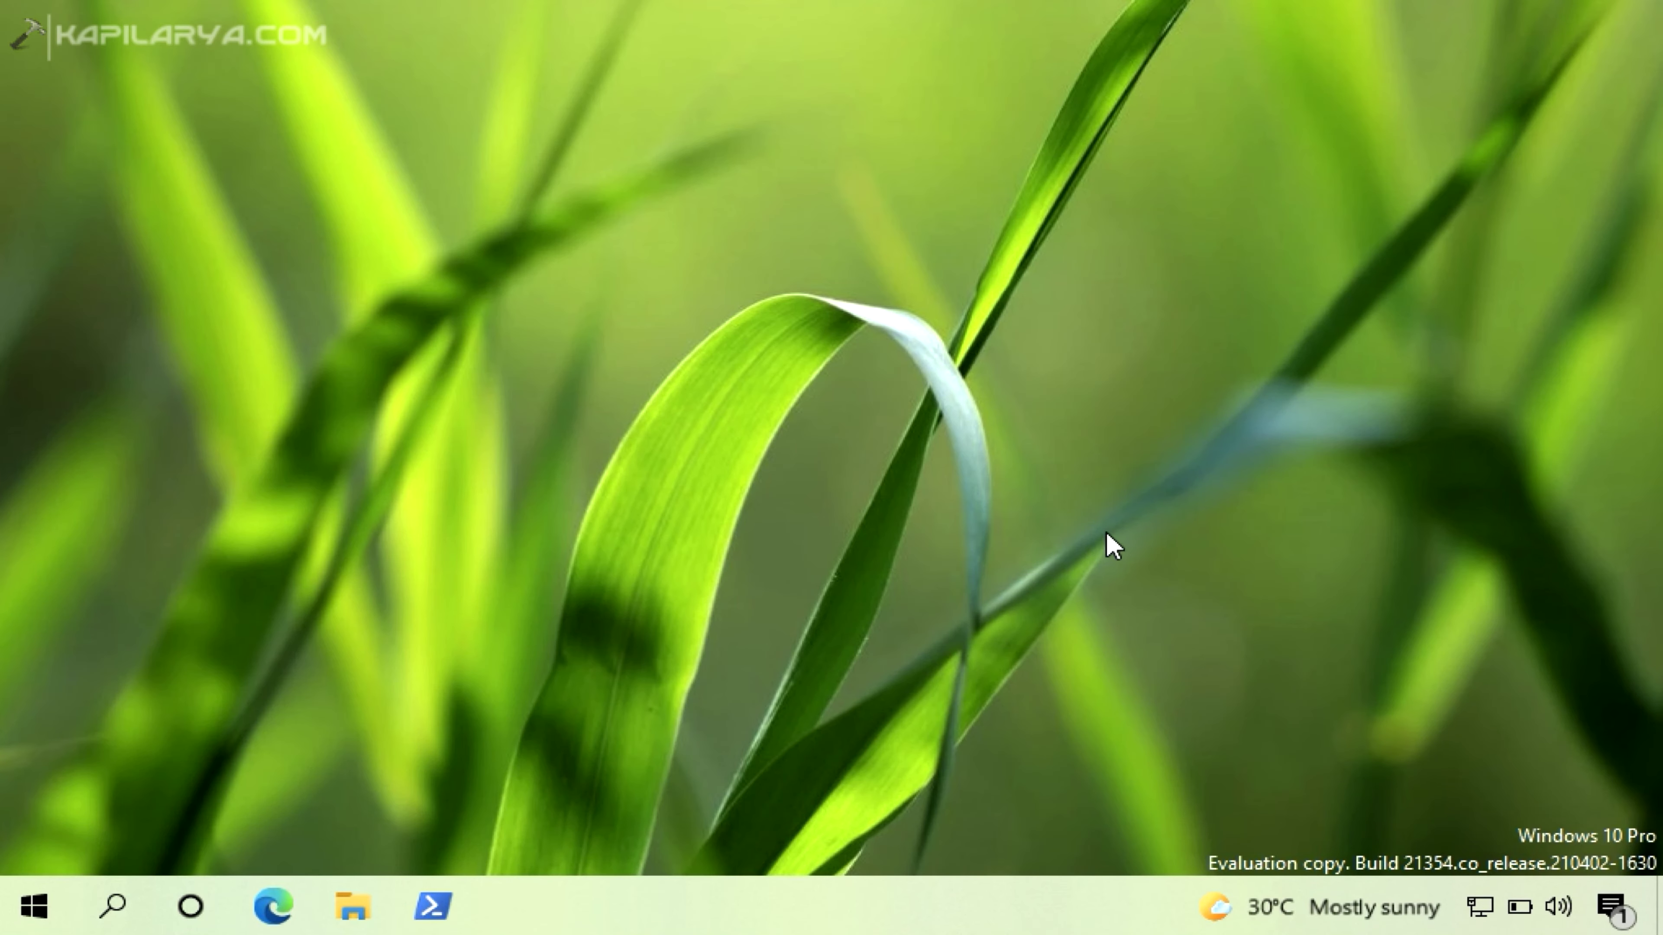
- Run gpedit.msc from the Run dialog
right_click(54, 881)
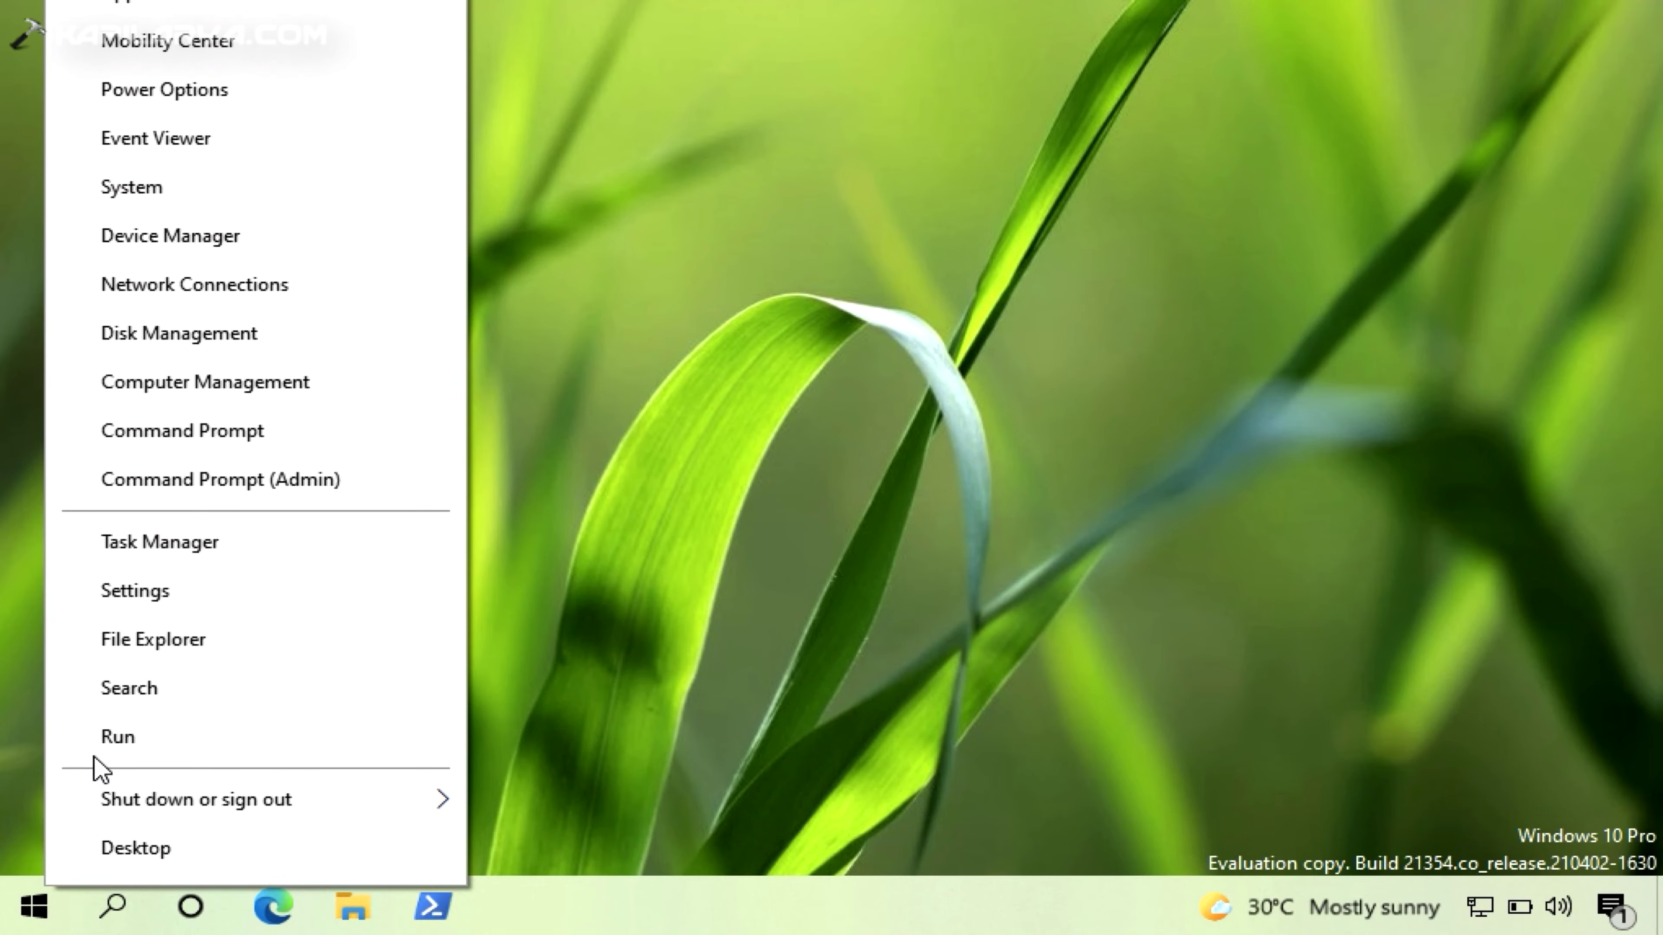
left_click(100, 736)
type("gpe")
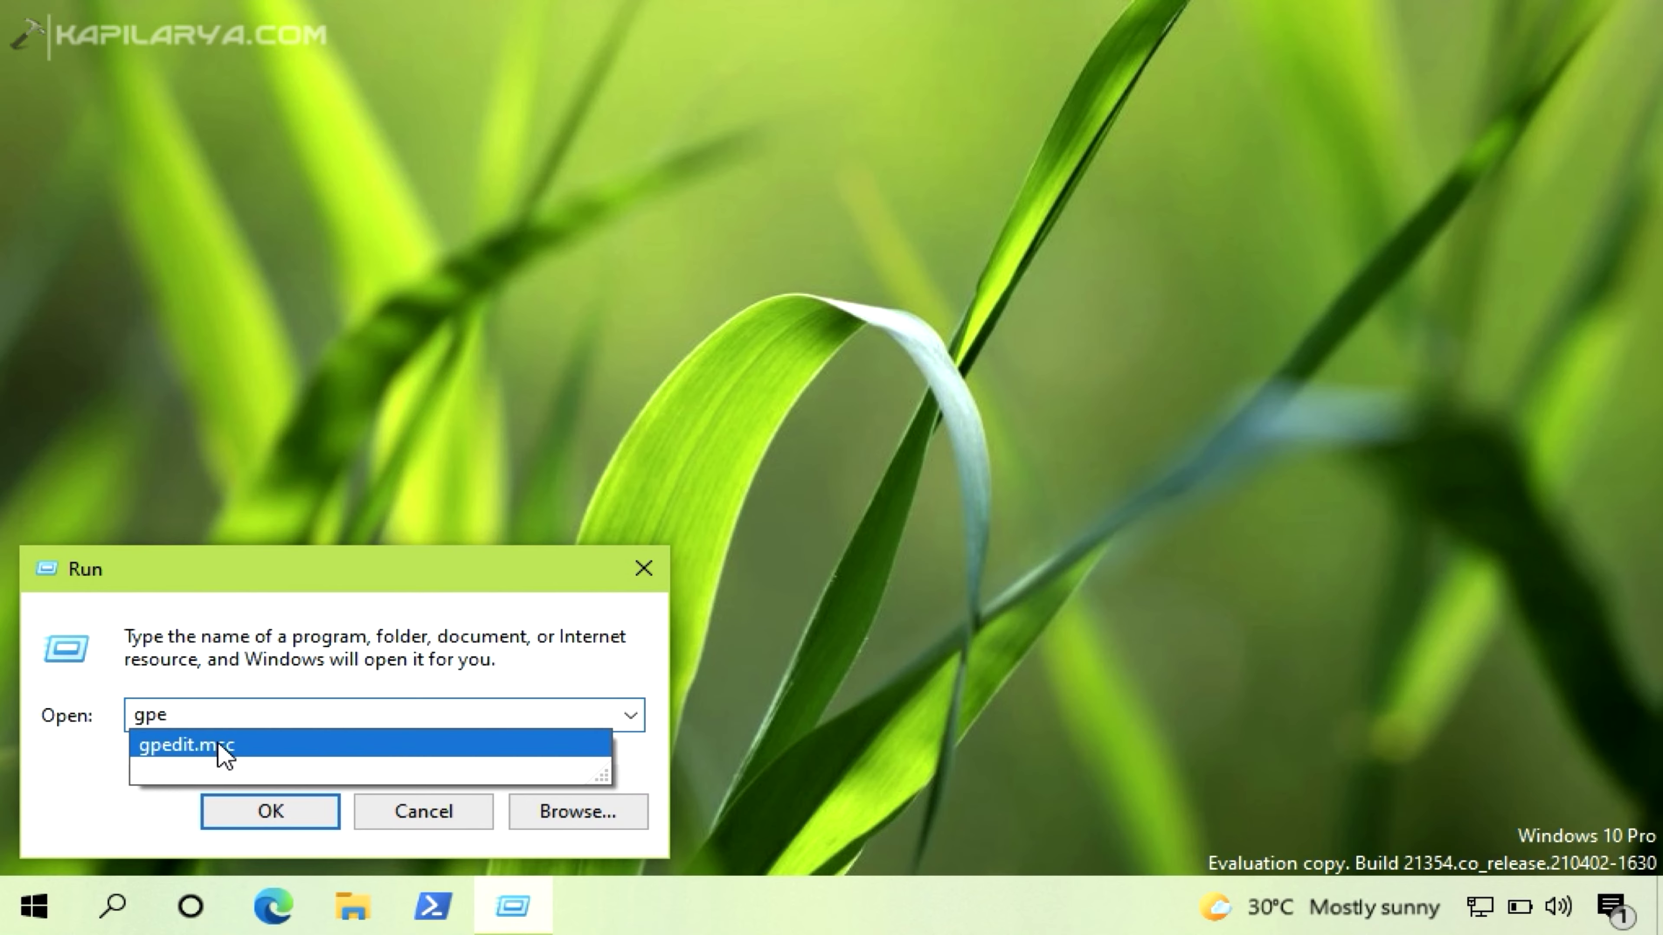
left_click(223, 752)
left_click(262, 810)
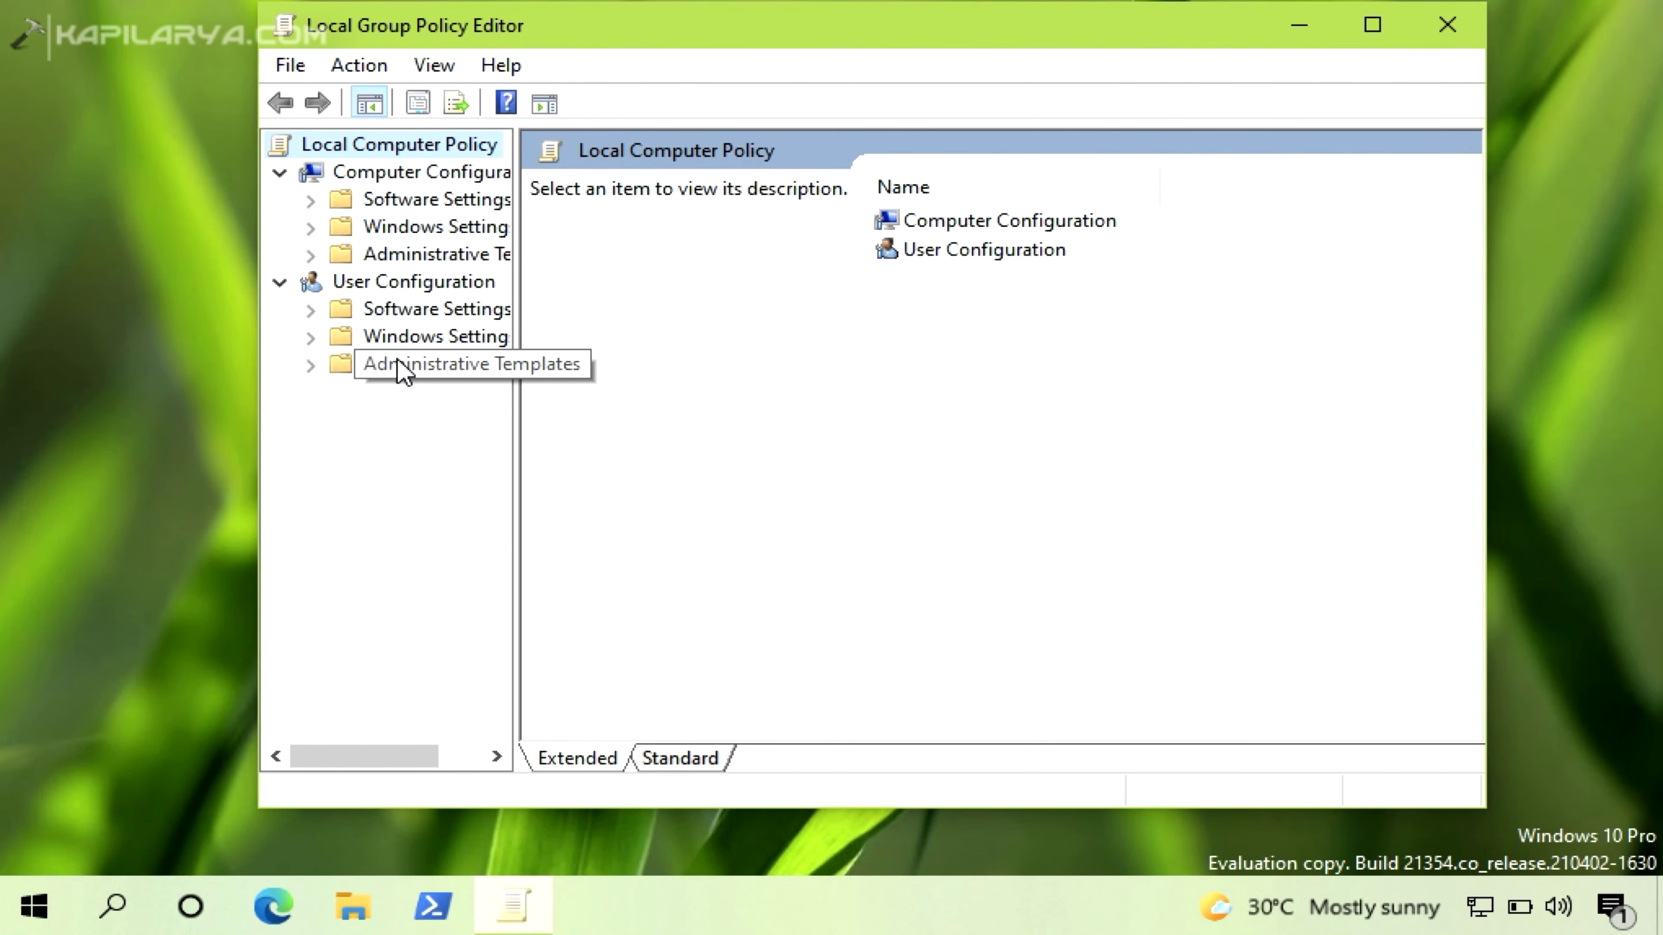
- Browse to User Configuration > Administrative Templates > Windows Components > File Explorer in Standard view
double_click(407, 363)
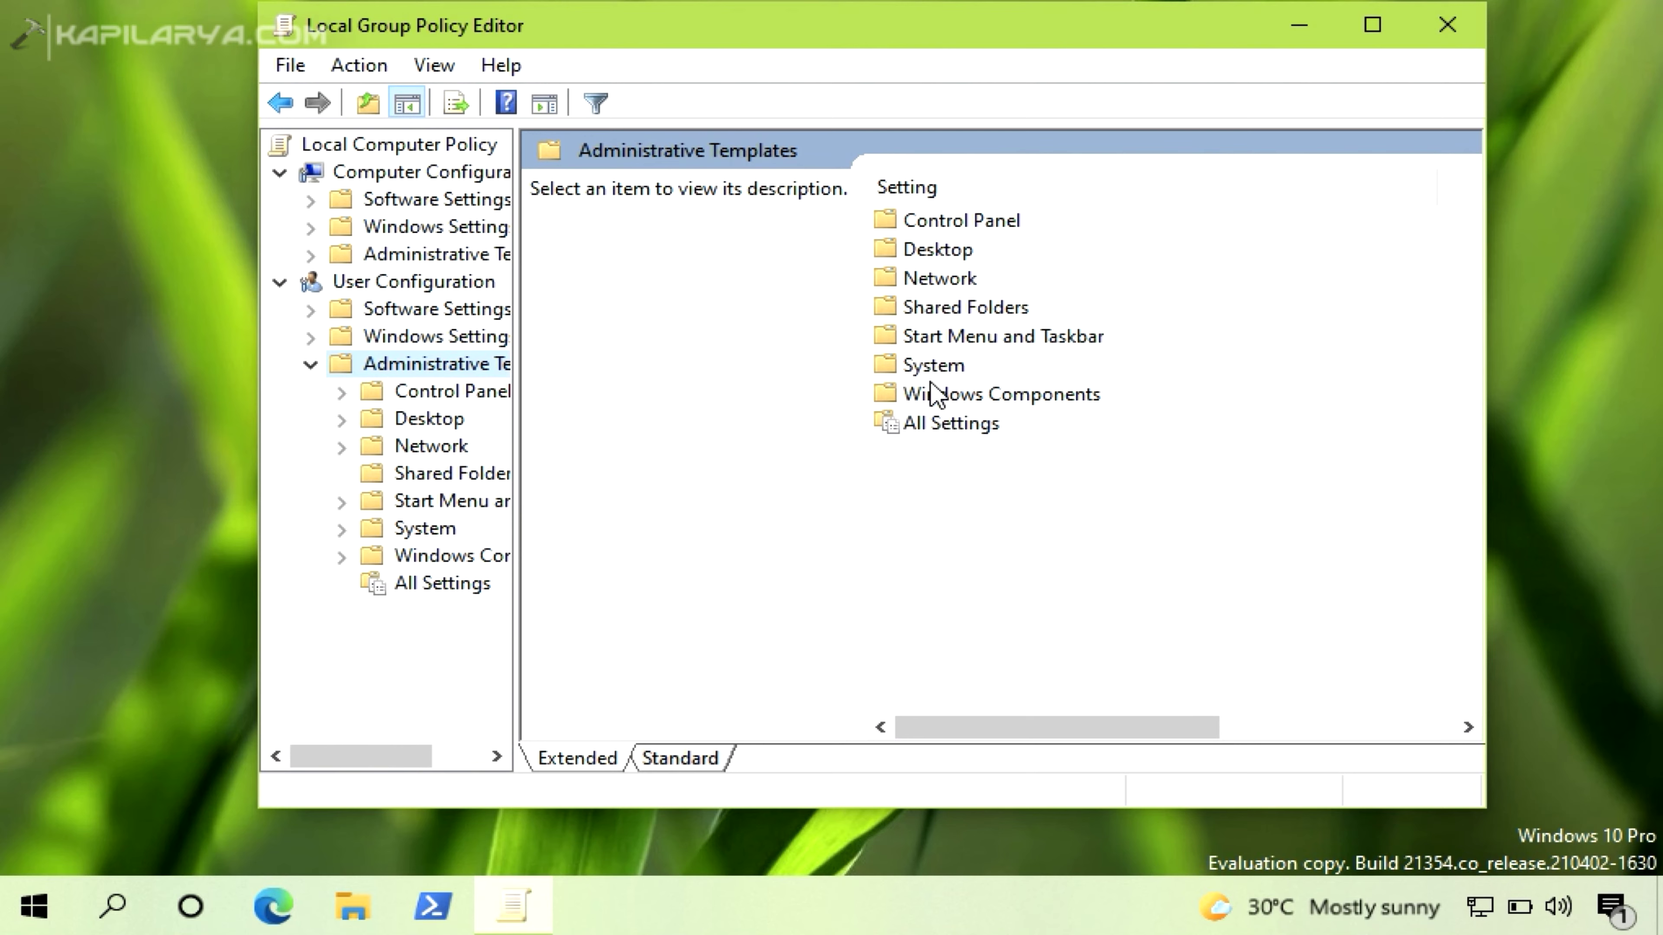
double_click(943, 397)
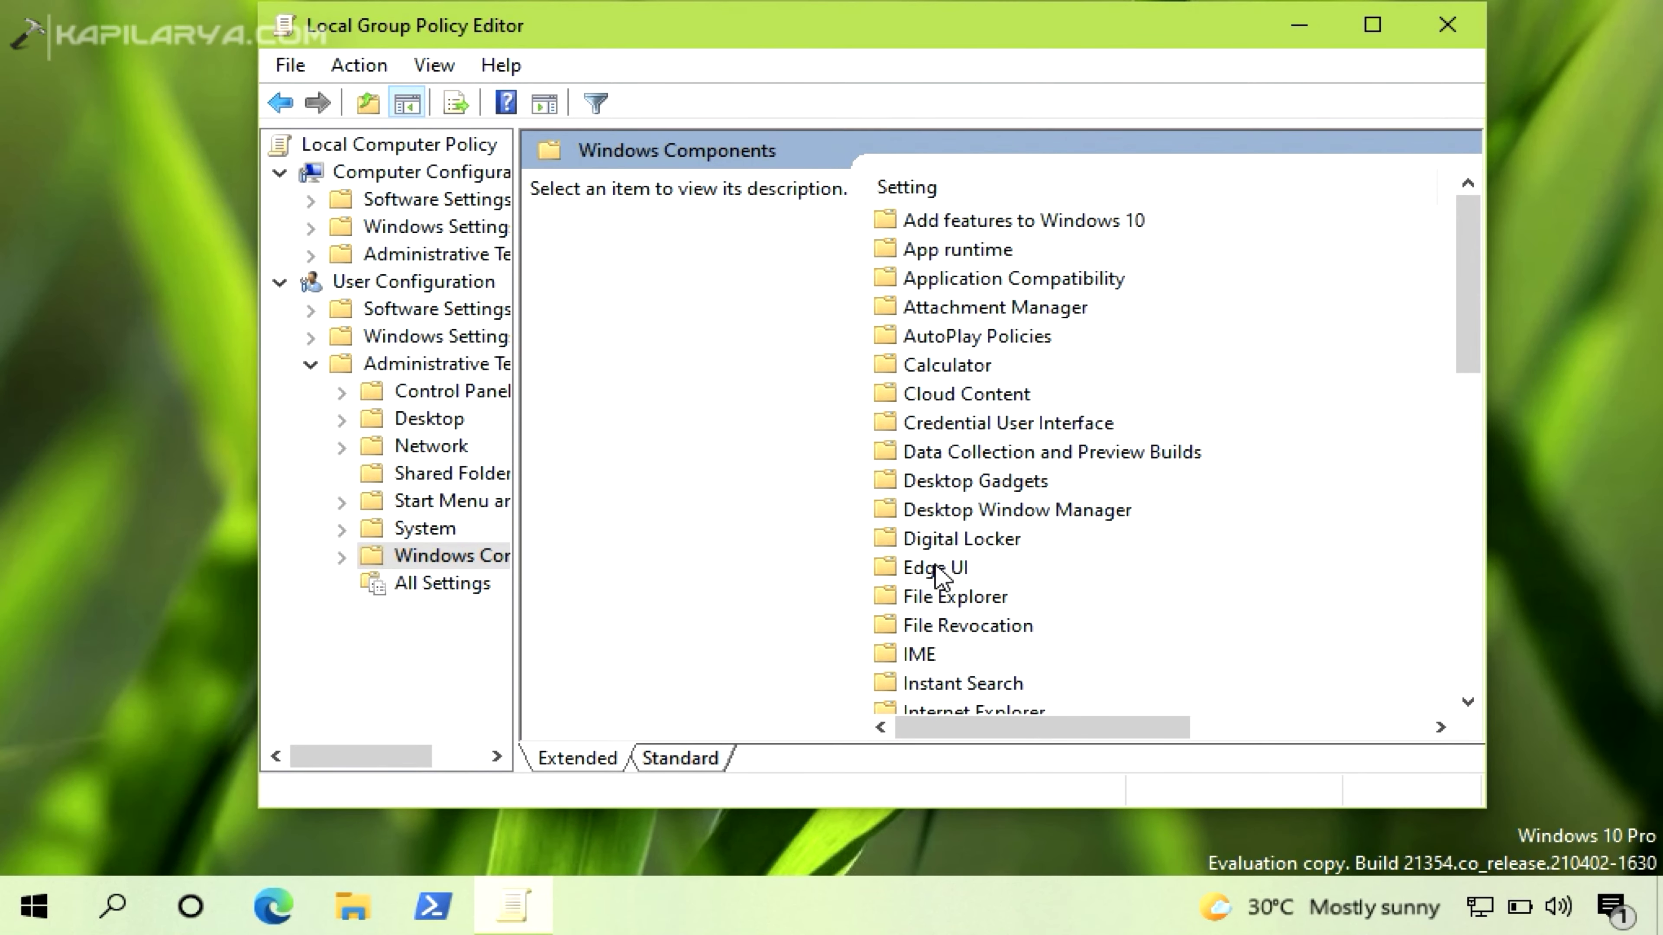
double_click(951, 598)
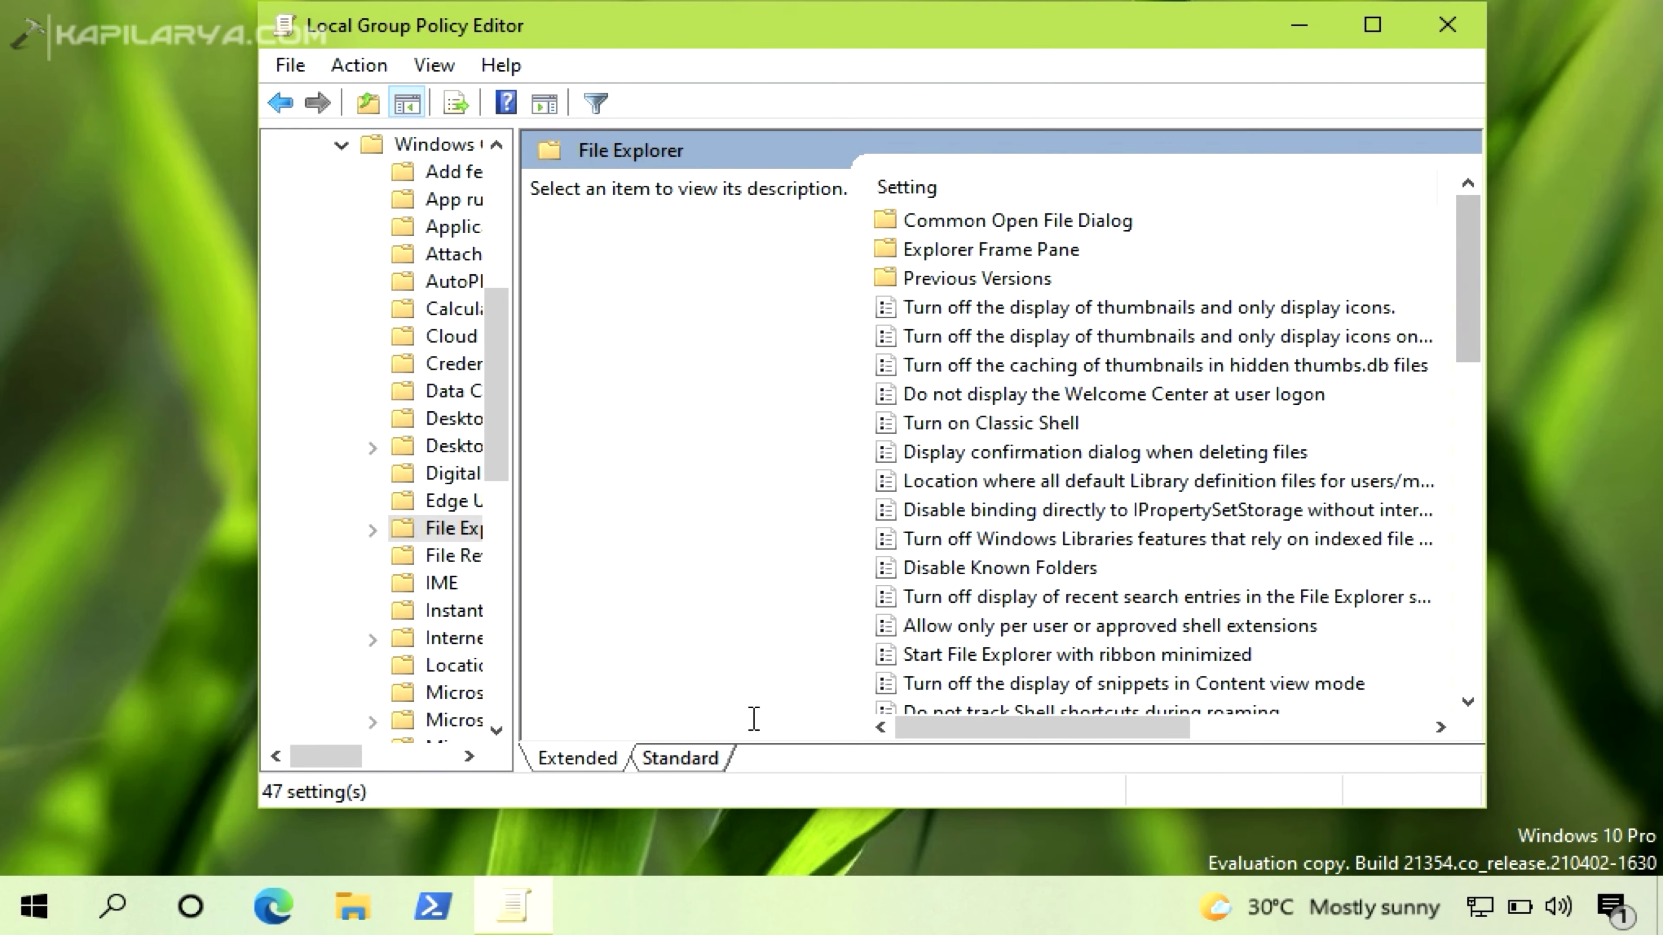
left_click(683, 760)
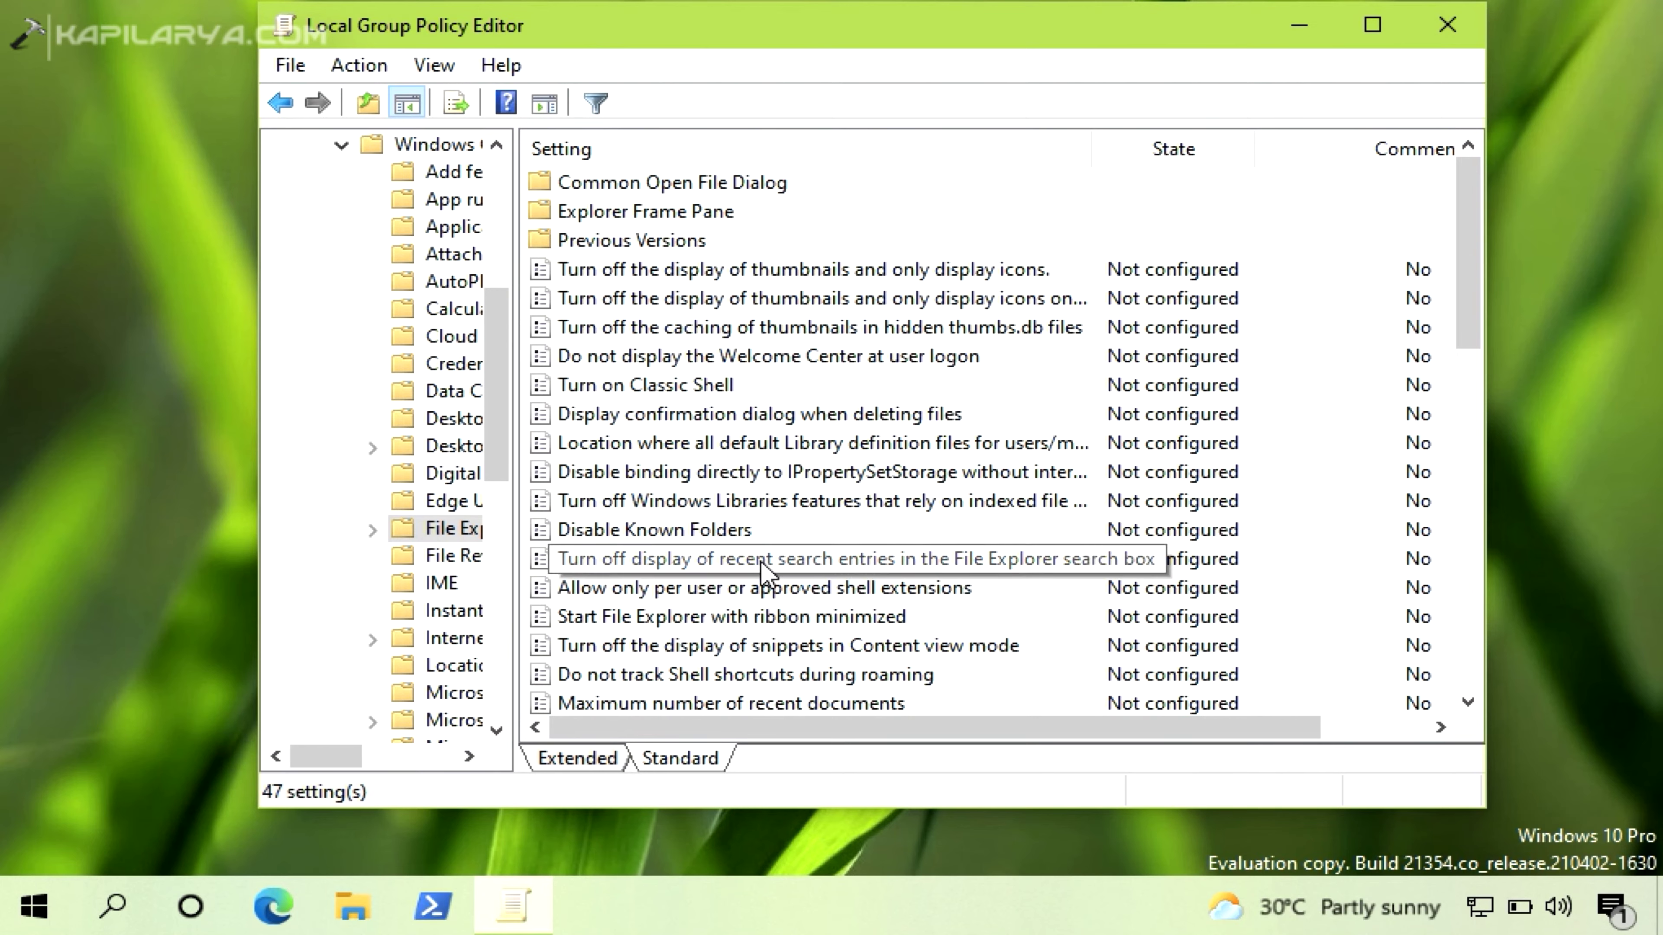
- Set 'Turn off display of recent search entries in the File Explorer search box' to Enabled
left_click(740, 570)
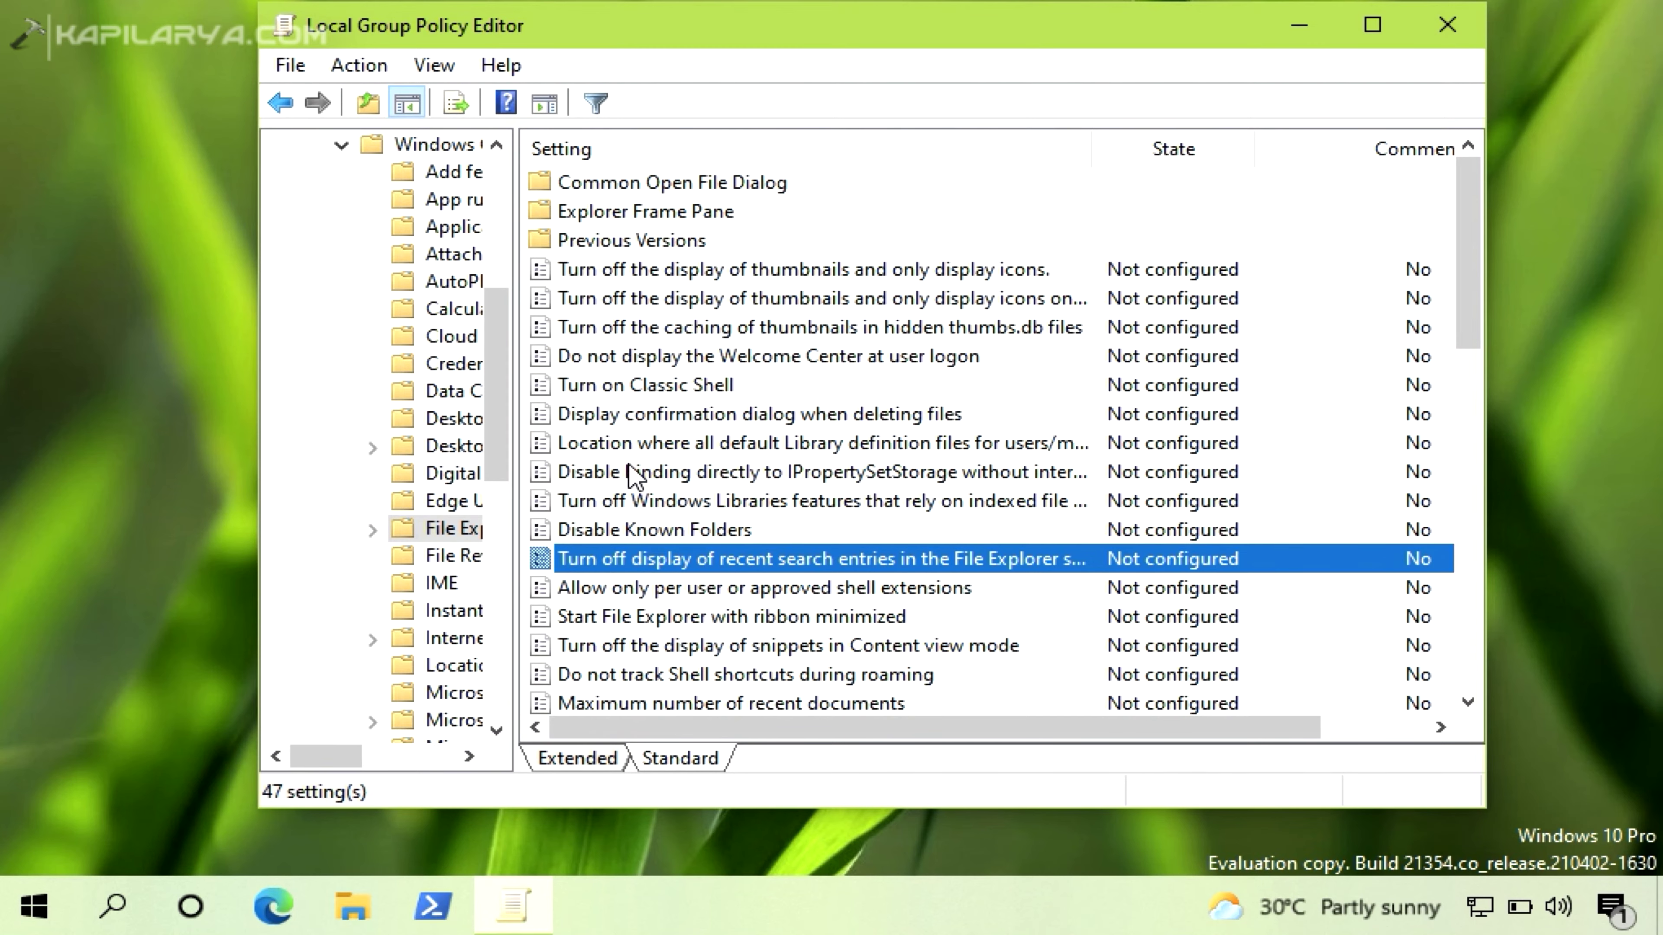
key("Return")
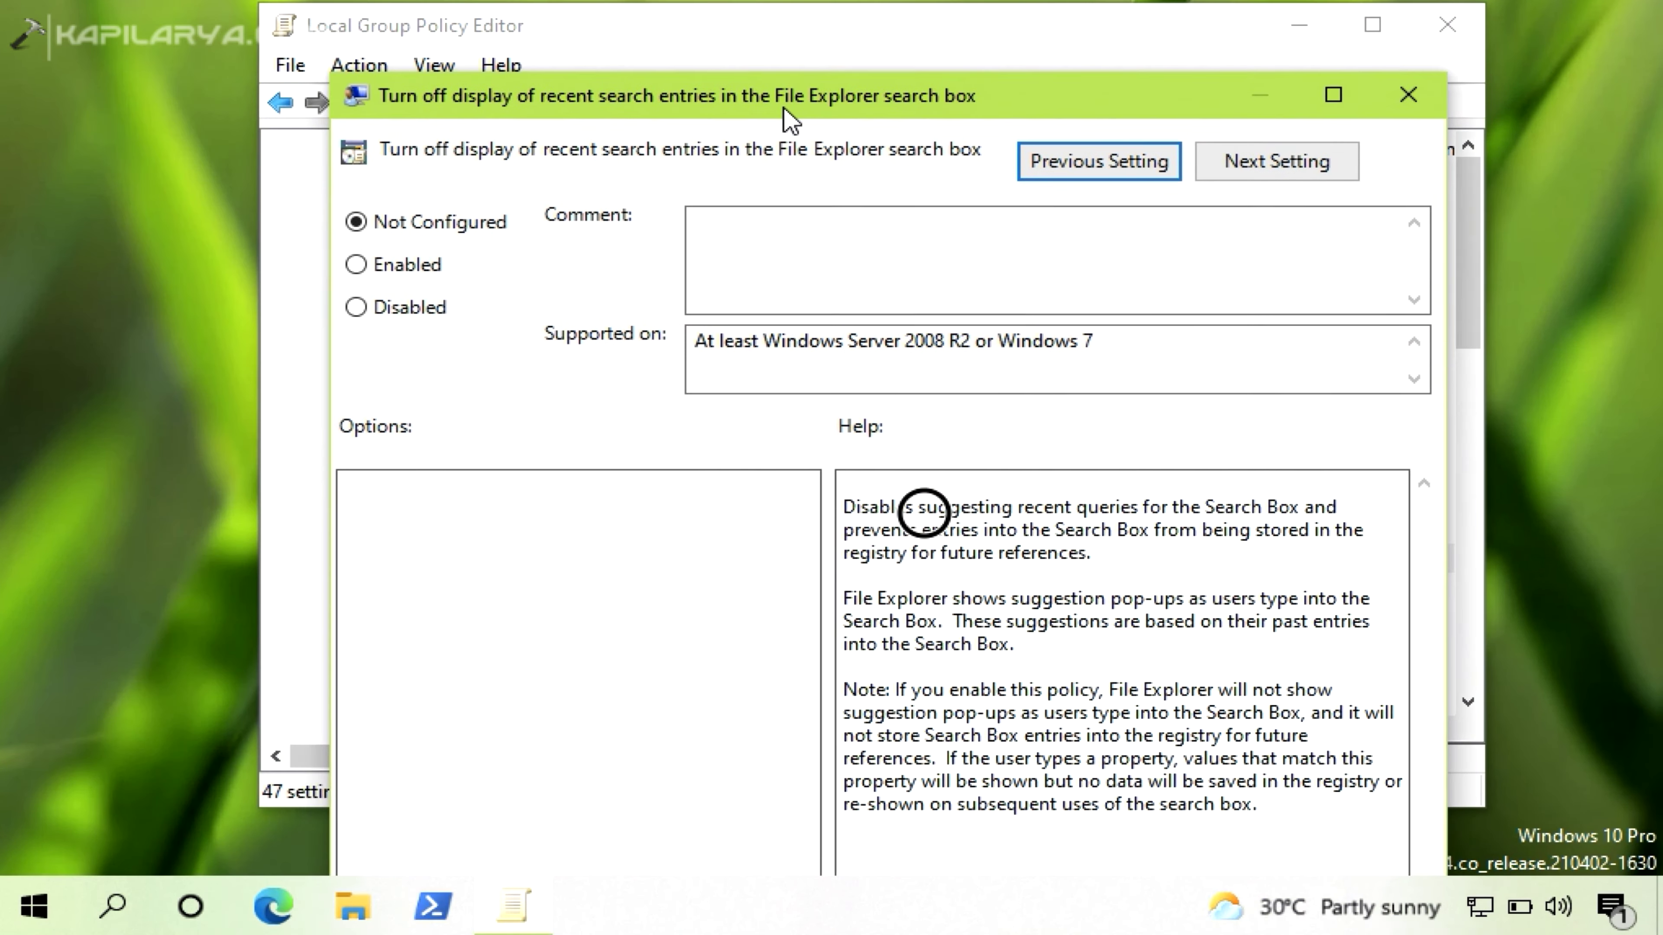
left_click(405, 289)
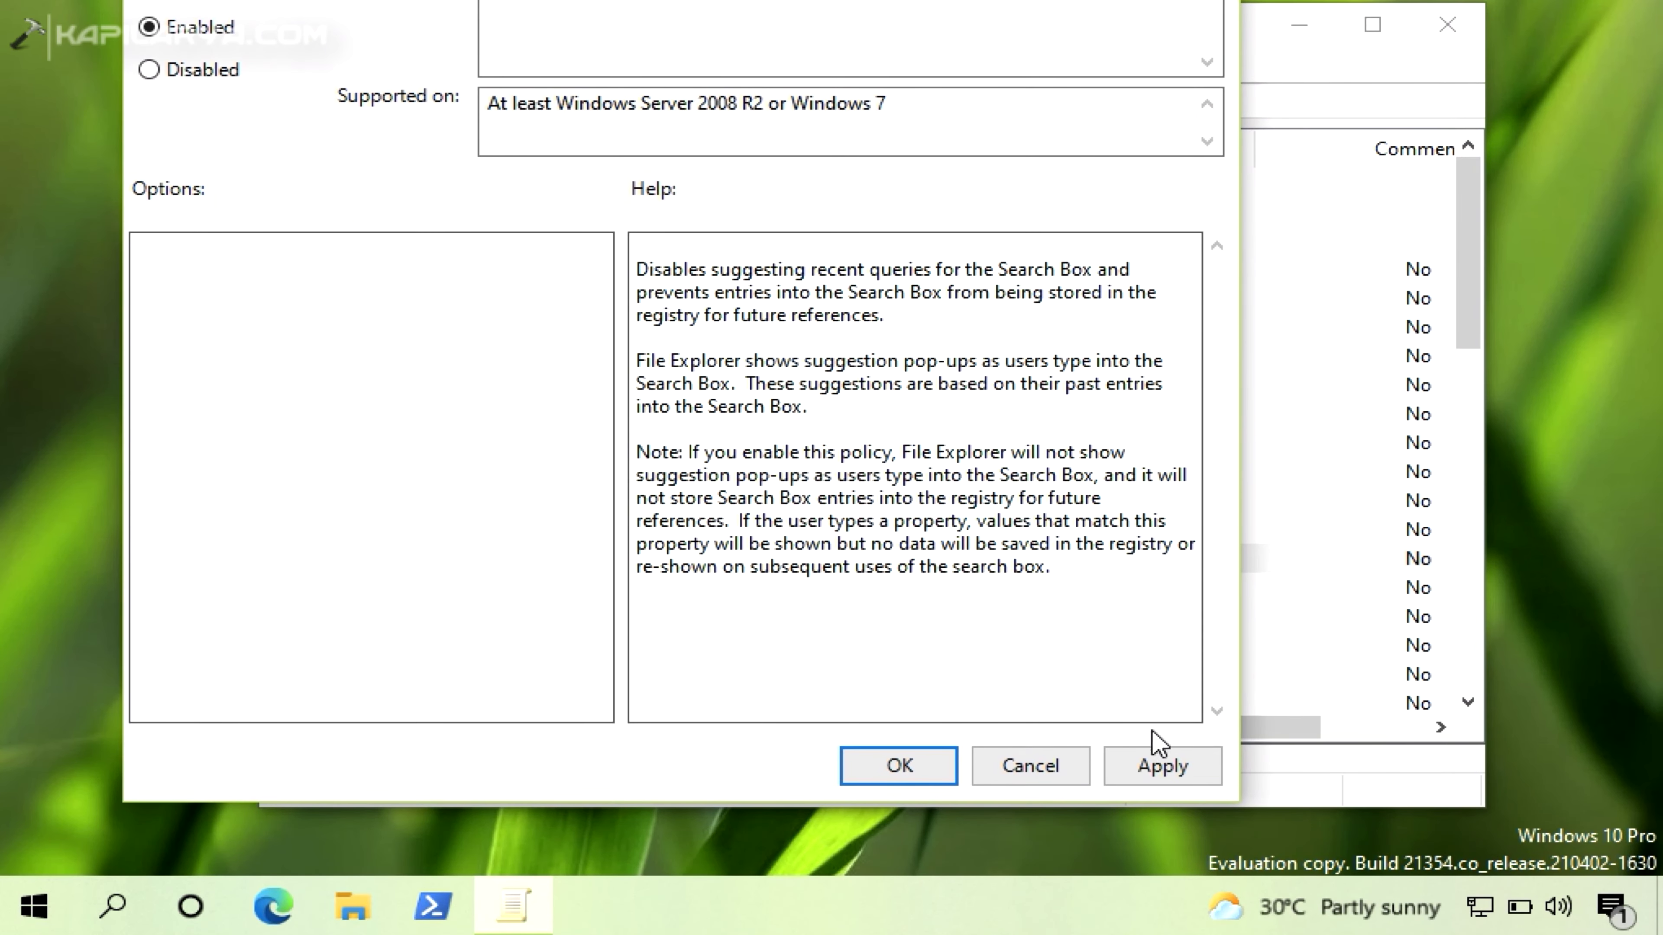
left_click(1176, 768)
left_click(900, 766)
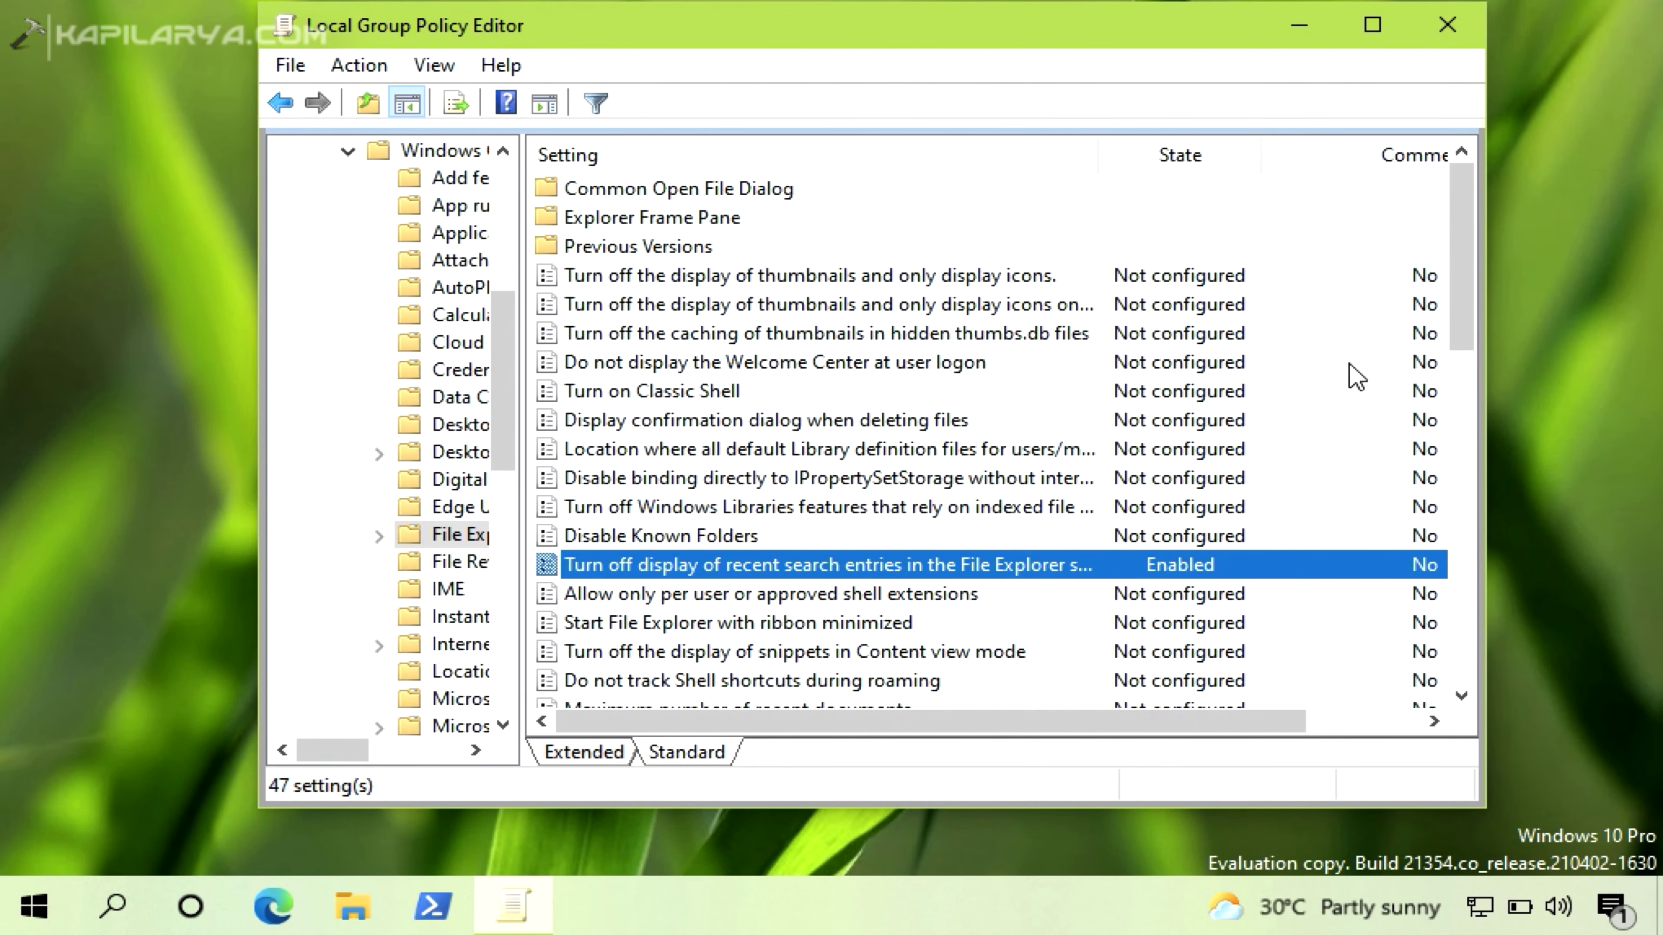
left_click(1447, 26)
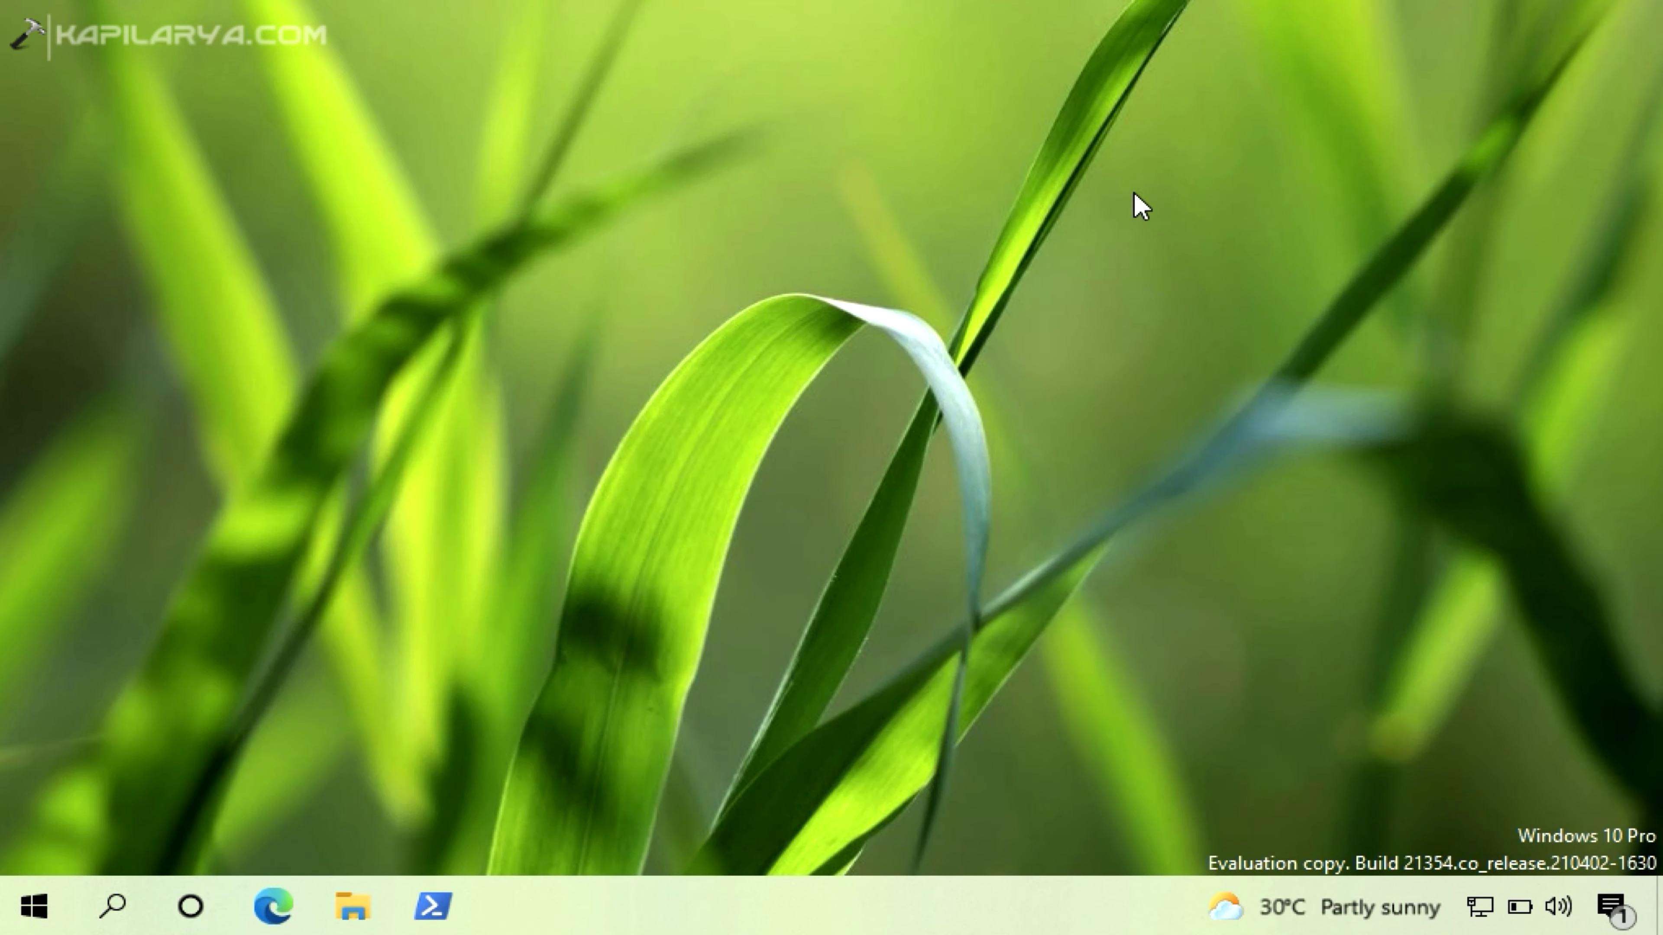